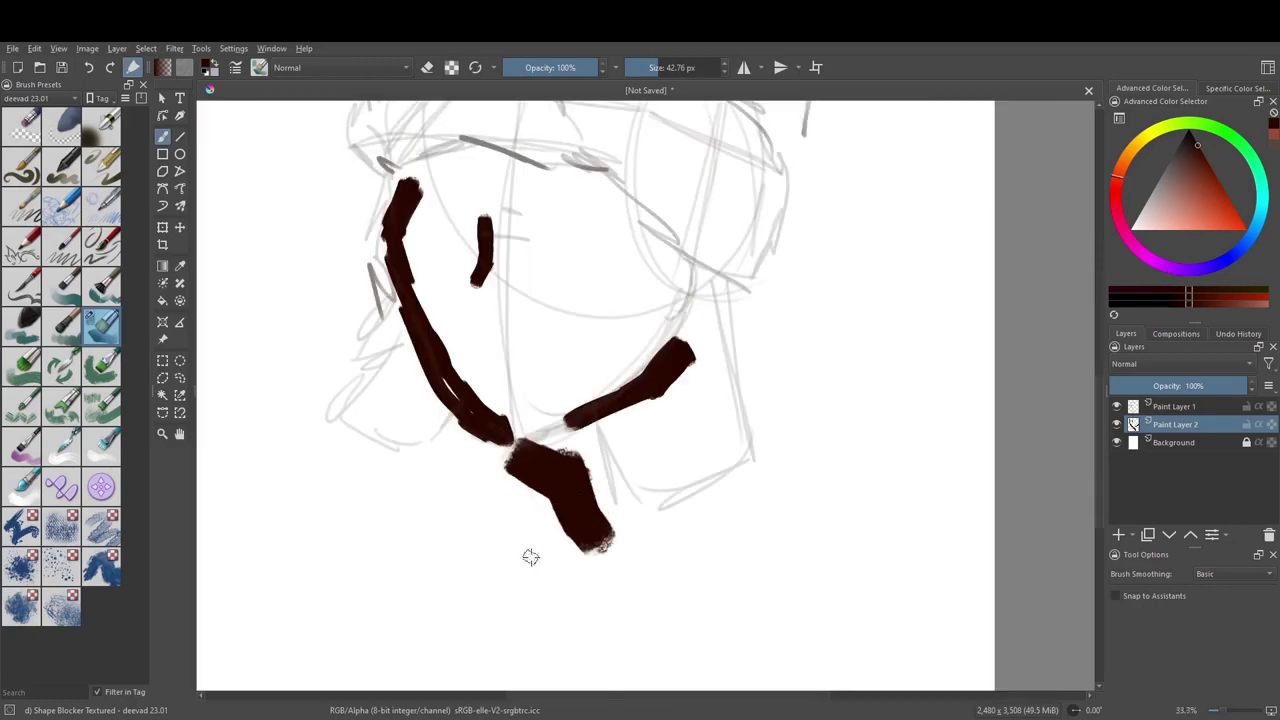
Shrink the brush and add lighter brown dabs at the jaw corner and under the small stroke.
{"action": "key", "text": "plus"}
{"action": "key", "text": "l"}
{"action": "left_click_drag", "start_coordinate": [450, 405], "coordinate": [453, 443]}
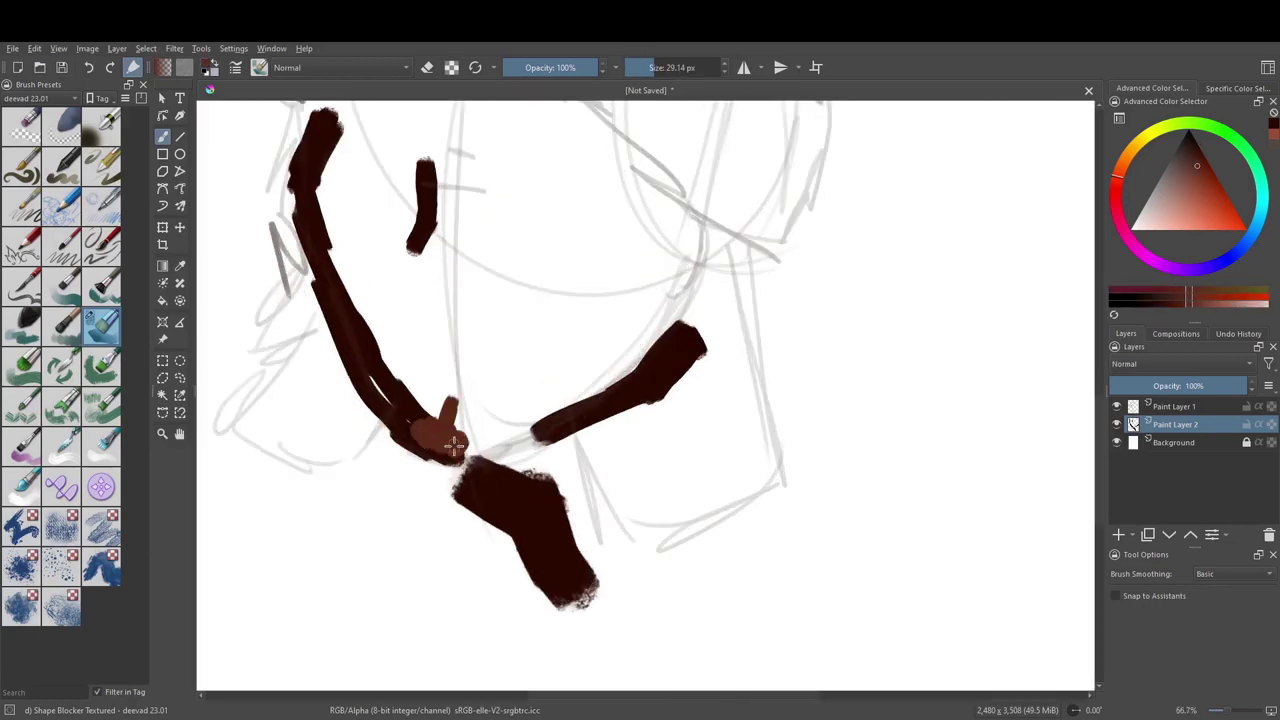
{"action": "mouse_move", "coordinate": [430, 245]}
{"action": "left_mouse_down"}
{"action": "mouse_move", "coordinate": [418, 258]}
{"action": "mouse_move", "coordinate": [505, 232]}
{"action": "mouse_move", "coordinate": [590, 300]}
{"action": "left_mouse_up"}
{"action": "scroll", "coordinate": [380, 400], "scroll_direction": "down", "scroll_amount": 2}
{"action": "scroll", "coordinate": [439, 277], "scroll_direction": "up", "scroll_amount": 1}
Block in the dark grey brim above the face and hair masses down its sides.
{"action": "left_click_drag", "start_coordinate": [543, 223], "coordinate": [560, 275]}
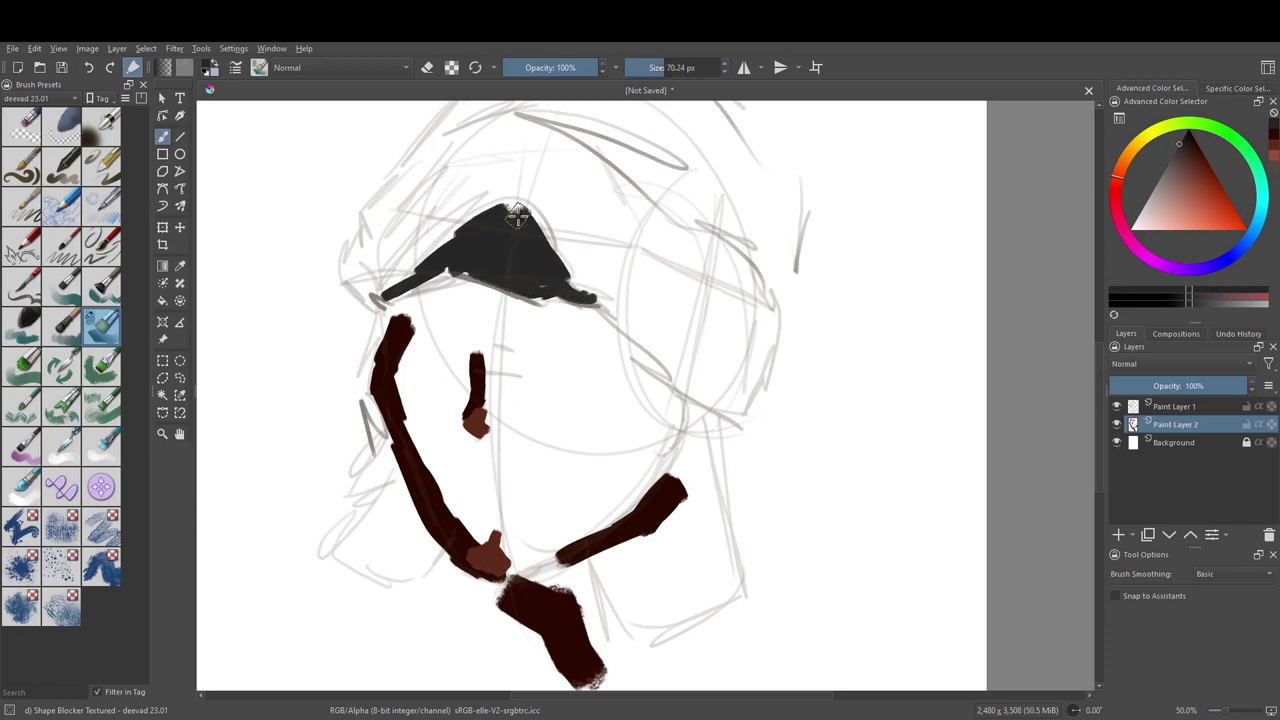
{"action": "mouse_move", "coordinate": [470, 280]}
{"action": "left_mouse_down"}
{"action": "mouse_move", "coordinate": [390, 320]}
{"action": "mouse_move", "coordinate": [360, 500]}
{"action": "mouse_move", "coordinate": [390, 545]}
{"action": "left_mouse_up"}
{"action": "mouse_move", "coordinate": [715, 405]}
{"action": "left_mouse_down"}
{"action": "mouse_move", "coordinate": [715, 500]}
{"action": "mouse_move", "coordinate": [625, 577]}
{"action": "mouse_move", "coordinate": [700, 557]}
{"action": "mouse_move", "coordinate": [617, 557]}
{"action": "mouse_move", "coordinate": [628, 343]}
{"action": "mouse_move", "coordinate": [543, 289]}
{"action": "mouse_move", "coordinate": [568, 332]}
{"action": "left_mouse_up"}
{"action": "left_click_drag", "start_coordinate": [488, 293], "coordinate": [426, 340]}
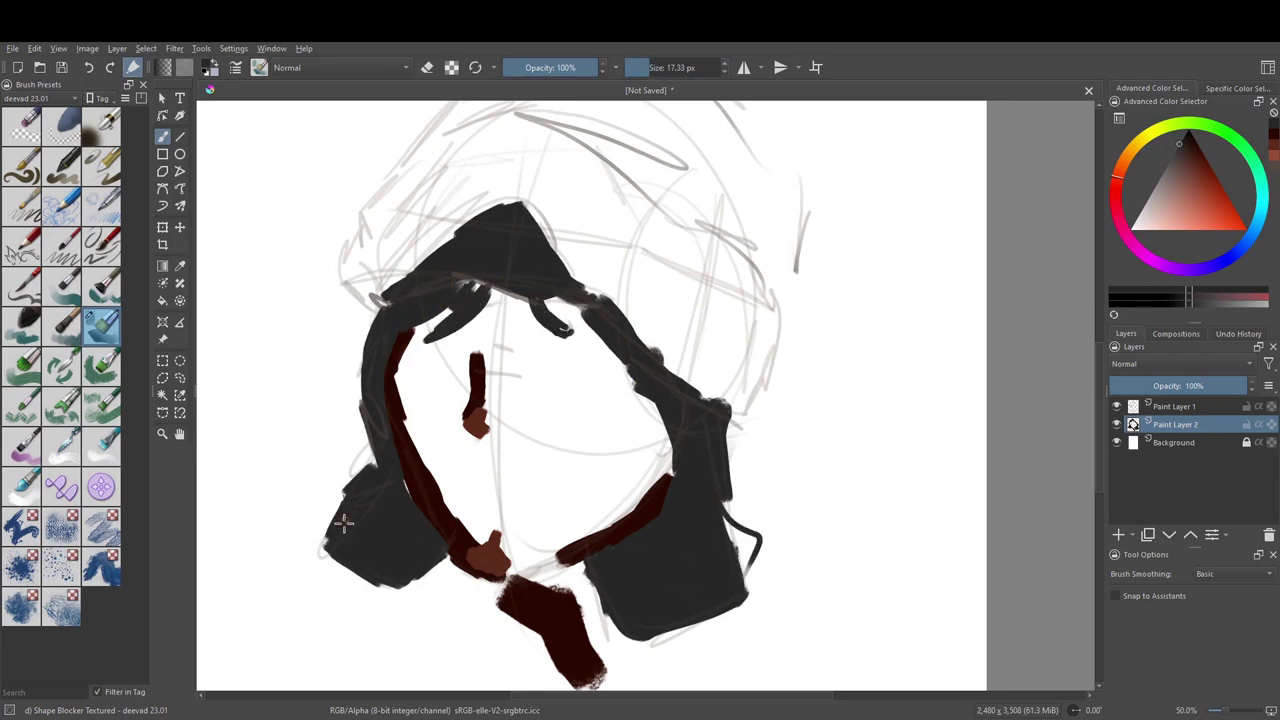
{"action": "scroll", "coordinate": [534, 309], "scroll_direction": "up", "scroll_amount": 5}
{"action": "left_click_drag", "start_coordinate": [530, 345], "coordinate": [640, 430]}
{"action": "scroll", "coordinate": [786, 443], "scroll_direction": "down", "scroll_amount": 6}
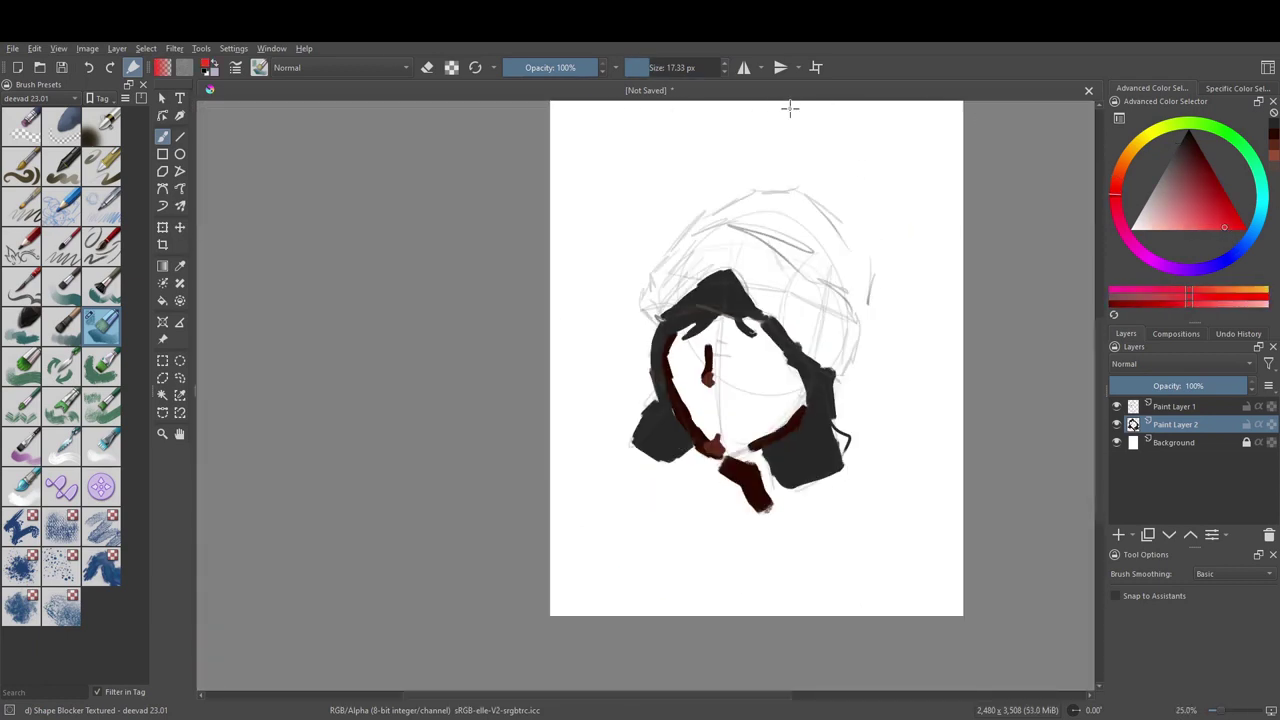
Paint broad pink strokes over the beanie with a darker pink stripe across it.
{"action": "mouse_move", "coordinate": [660, 290]}
{"action": "left_mouse_down"}
{"action": "mouse_move", "coordinate": [820, 300]}
{"action": "mouse_move", "coordinate": [850, 370]}
{"action": "mouse_move", "coordinate": [796, 318]}
{"action": "mouse_move", "coordinate": [835, 345]}
{"action": "left_mouse_up"}
{"action": "left_click", "coordinate": [1188, 201]}
{"action": "mouse_move", "coordinate": [705, 220]}
{"action": "left_mouse_down"}
{"action": "mouse_move", "coordinate": [858, 268]}
{"action": "mouse_move", "coordinate": [700, 235]}
{"action": "left_mouse_up"}
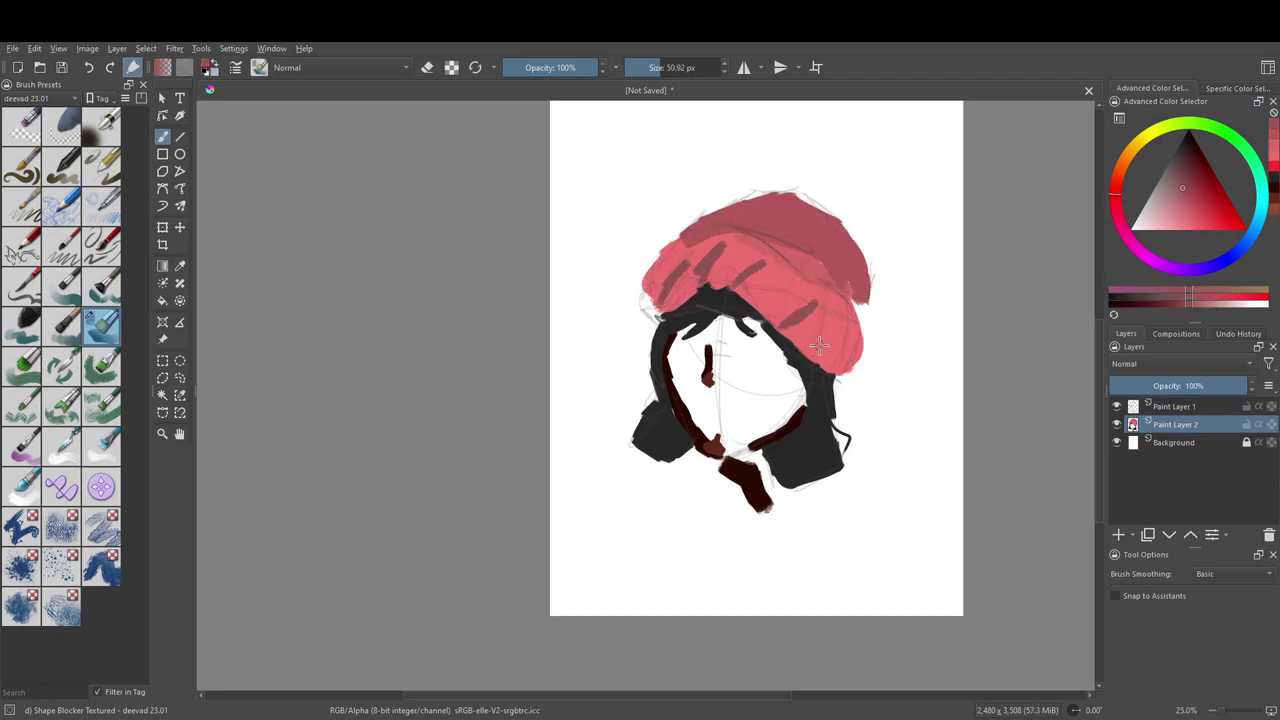
{"action": "scroll", "coordinate": [818, 345], "scroll_direction": "down", "scroll_amount": 5}
{"action": "scroll", "coordinate": [857, 280], "scroll_direction": "up", "scroll_amount": 8}
Add light pink blush strokes and a dot on the cheeks.
{"action": "left_click", "coordinate": [1150, 230]}
{"action": "mouse_move", "coordinate": [640, 285]}
{"action": "left_mouse_down"}
{"action": "mouse_move", "coordinate": [651, 306]}
{"action": "mouse_move", "coordinate": [665, 295]}
{"action": "left_mouse_up"}
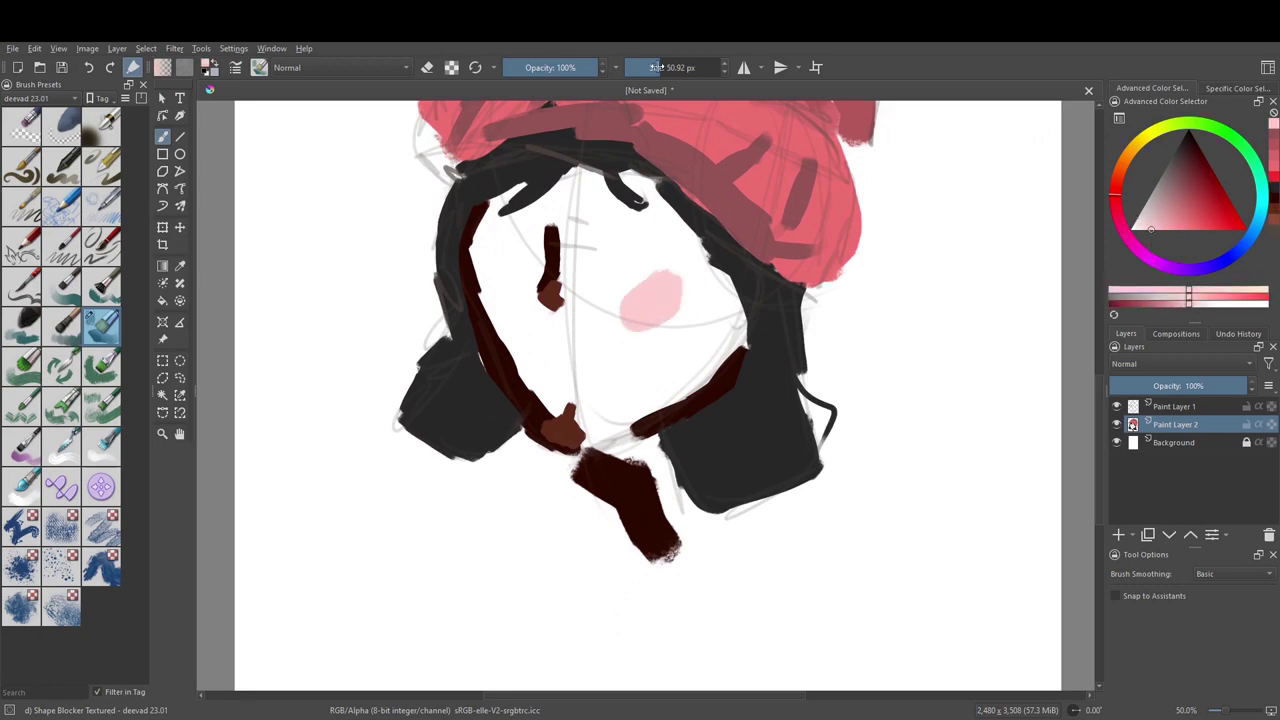
{"action": "left_click_drag", "start_coordinate": [600, 372], "coordinate": [645, 358]}
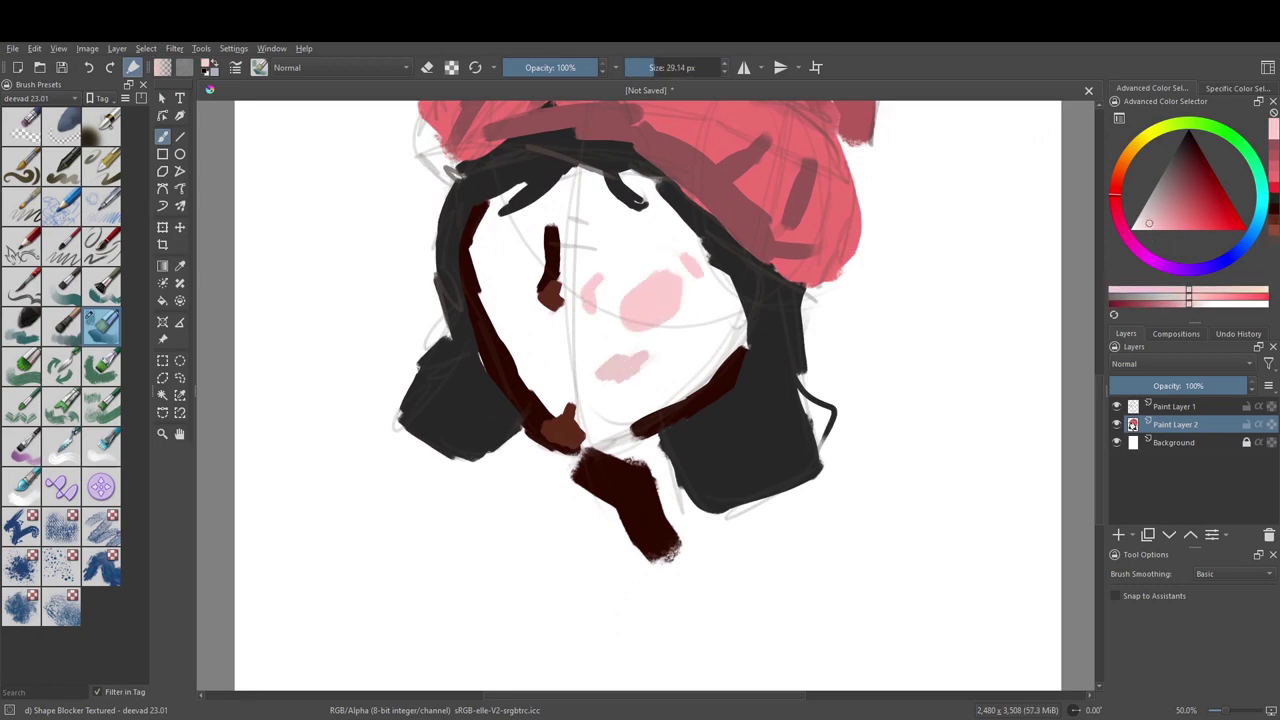
Fill the lower face with large dark red patches, undoing one misplaced stroke.
{"action": "left_click", "coordinate": [573, 328]}
{"action": "left_click", "coordinate": [1201, 193]}
{"action": "mouse_move", "coordinate": [590, 430]}
{"action": "left_mouse_down"}
{"action": "mouse_move", "coordinate": [700, 280]}
{"action": "mouse_move", "coordinate": [724, 288]}
{"action": "left_mouse_up"}
{"action": "left_click_drag", "start_coordinate": [640, 352], "coordinate": [588, 410]}
{"action": "mouse_move", "coordinate": [580, 282]}
{"action": "left_mouse_down"}
{"action": "mouse_move", "coordinate": [612, 234]}
{"action": "mouse_move", "coordinate": [634, 226]}
{"action": "mouse_move", "coordinate": [547, 297]}
{"action": "mouse_move", "coordinate": [575, 320]}
{"action": "mouse_move", "coordinate": [600, 308]}
{"action": "mouse_move", "coordinate": [592, 275]}
{"action": "left_mouse_up"}
{"action": "key", "text": "ctrl+z"}
{"action": "left_click", "coordinate": [553, 216]}
{"action": "left_click", "coordinate": [578, 312], "text": "ctrl"}
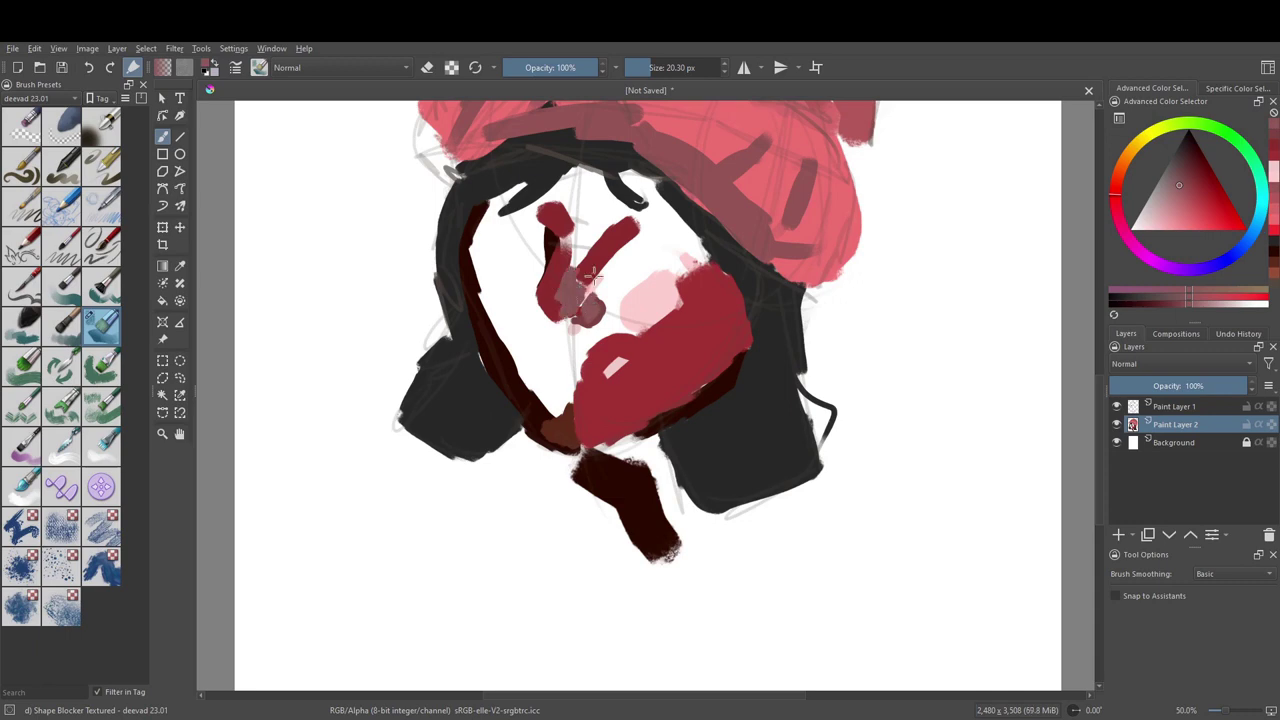
Zoom in and paint lighter reddish strokes around and over the nose.
{"action": "scroll", "coordinate": [593, 275], "scroll_direction": "up", "scroll_amount": 1}
{"action": "scroll", "coordinate": [575, 340], "scroll_direction": "up", "scroll_amount": 1}
{"action": "scroll", "coordinate": [558, 407], "scroll_direction": "up", "scroll_amount": 1}
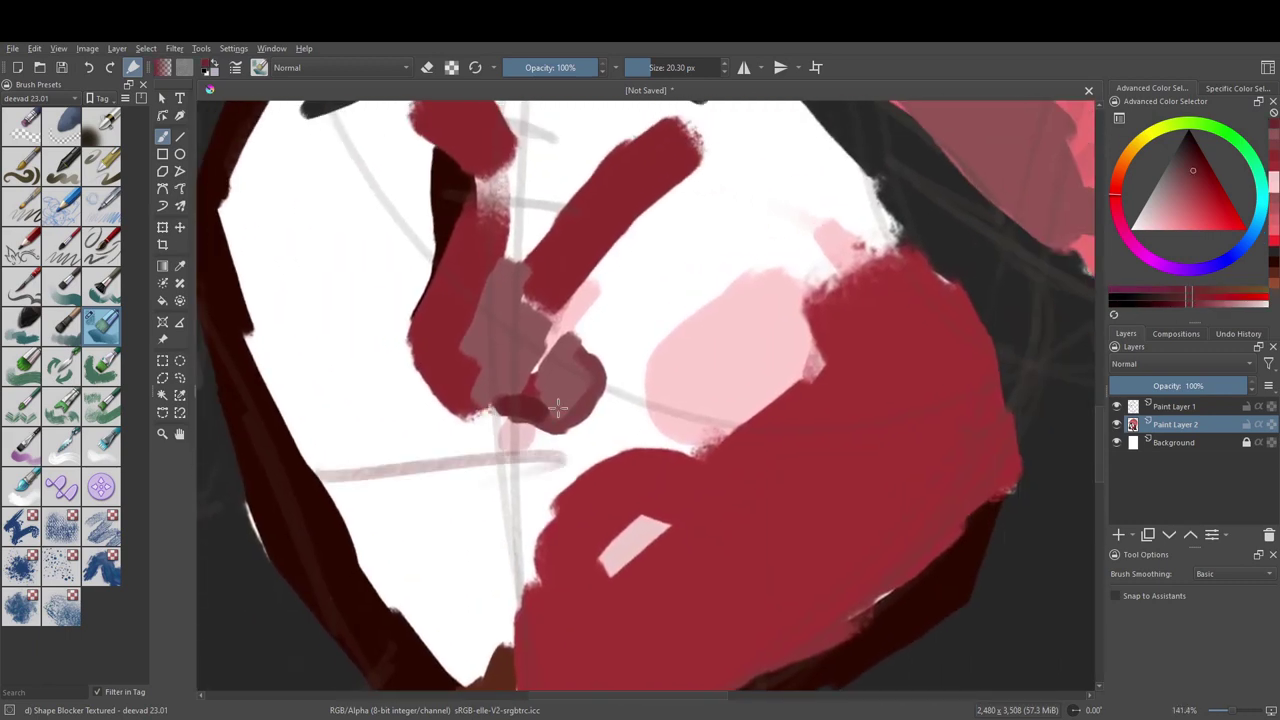
{"action": "mouse_move", "coordinate": [558, 407]}
{"action": "left_mouse_down"}
{"action": "mouse_move", "coordinate": [580, 380]}
{"action": "mouse_move", "coordinate": [549, 294]}
{"action": "mouse_move", "coordinate": [543, 312]}
{"action": "mouse_move", "coordinate": [490, 300]}
{"action": "mouse_move", "coordinate": [580, 275]}
{"action": "left_mouse_up"}
{"action": "scroll", "coordinate": [510, 410], "scroll_direction": "down", "scroll_amount": 3}
{"action": "left_click", "coordinate": [590, 310], "text": "ctrl"}
{"action": "mouse_move", "coordinate": [555, 320]}
{"action": "left_mouse_down"}
{"action": "mouse_move", "coordinate": [656, 347]}
{"action": "mouse_move", "coordinate": [560, 340]}
{"action": "mouse_move", "coordinate": [603, 310]}
{"action": "left_mouse_up"}
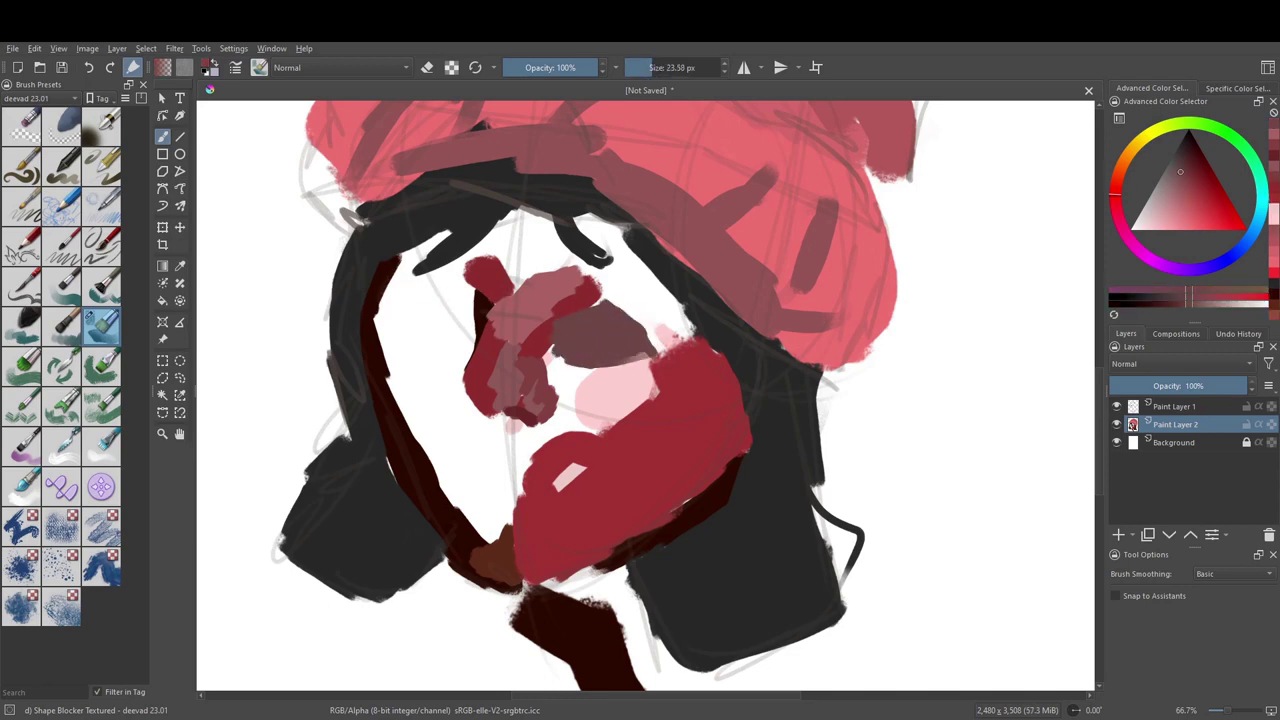
Paint mauve patches over the left eye, across the nose and around the right eye socket.
{"action": "left_click_drag", "start_coordinate": [405, 300], "coordinate": [480, 345]}
{"action": "scroll", "coordinate": [600, 400], "scroll_direction": "down", "scroll_amount": 2}
{"action": "scroll", "coordinate": [570, 370], "scroll_direction": "up", "scroll_amount": 2}
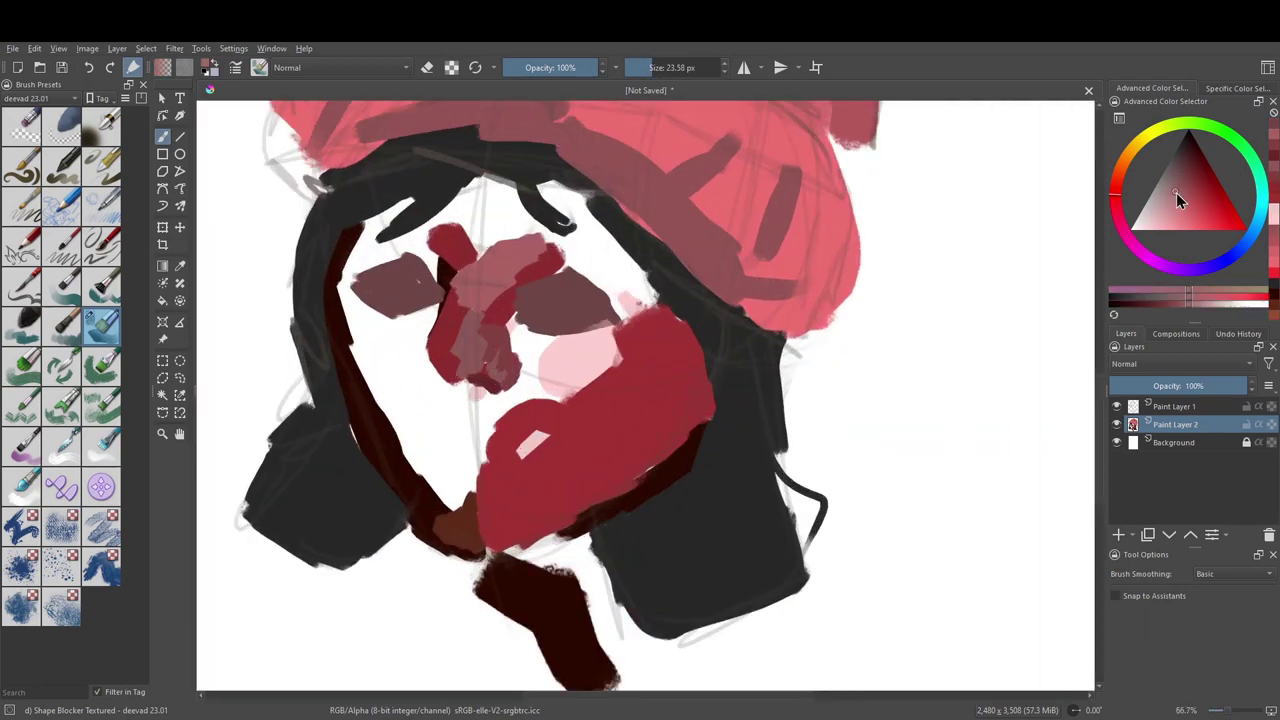
{"action": "left_click", "coordinate": [566, 291], "text": "ctrl"}
{"action": "mouse_move", "coordinate": [520, 300]}
{"action": "left_mouse_down"}
{"action": "mouse_move", "coordinate": [562, 280]}
{"action": "mouse_move", "coordinate": [618, 300]}
{"action": "left_mouse_up"}
{"action": "left_click_drag", "start_coordinate": [558, 250], "coordinate": [635, 310]}
Dab a greyish violet iris into the eye.
{"action": "left_click", "coordinate": [563, 310], "text": "ctrl"}
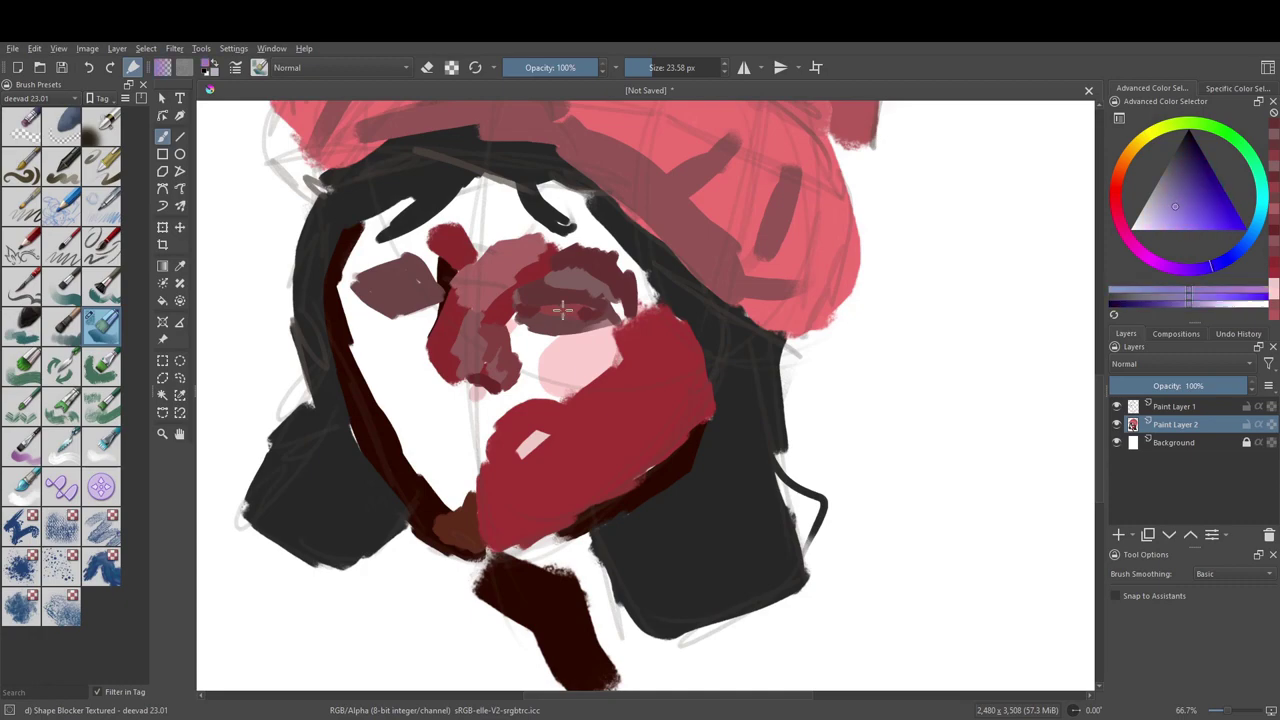
{"action": "left_click", "coordinate": [563, 309]}
{"action": "scroll", "coordinate": [560, 290], "scroll_direction": "up", "scroll_amount": 3}
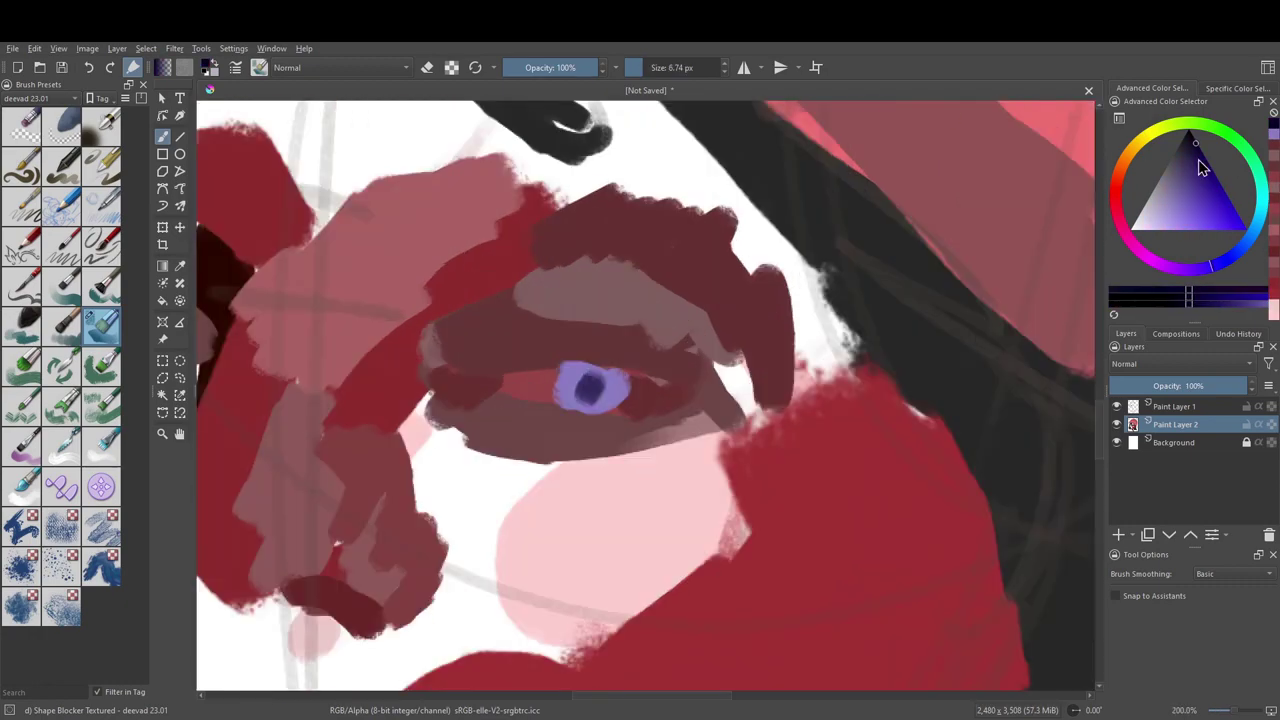
{"action": "scroll", "coordinate": [710, 367], "scroll_direction": "down", "scroll_amount": 3}
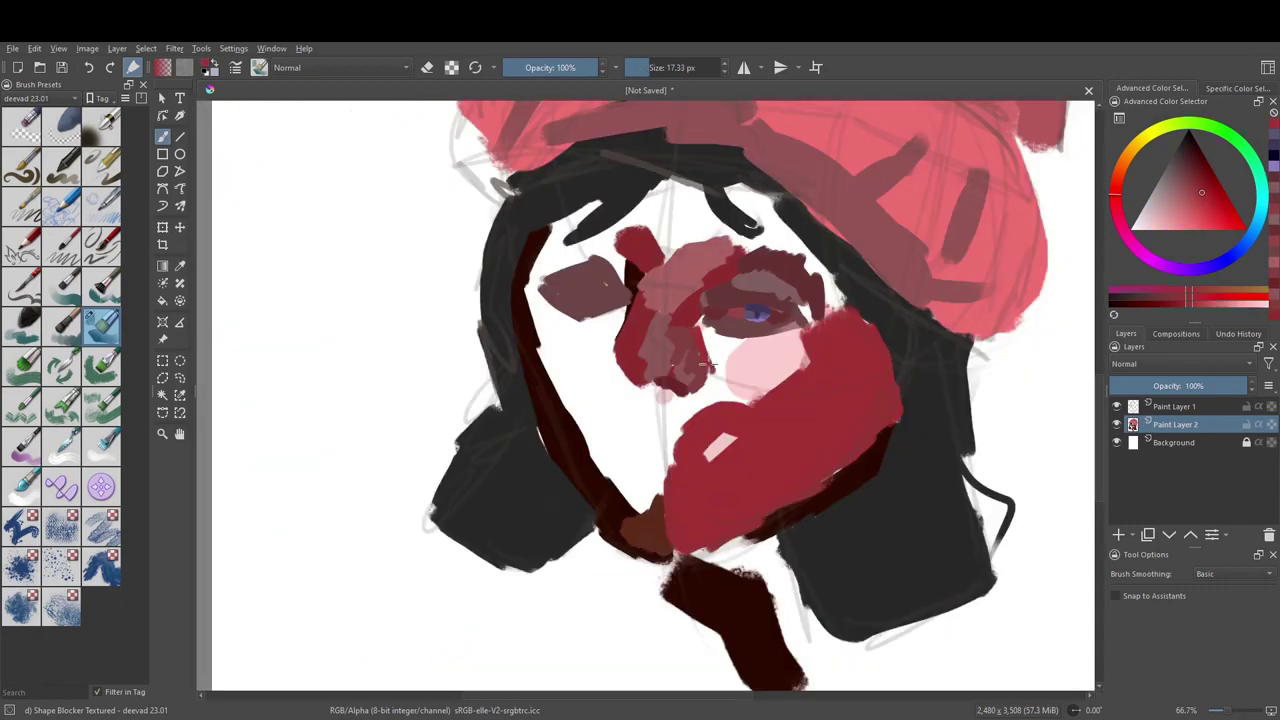
Cover the lower face in large red strokes, then switch to a lighter red.
{"action": "left_click_drag", "start_coordinate": [710, 367], "coordinate": [780, 380]}
{"action": "left_click_drag", "start_coordinate": [560, 340], "coordinate": [623, 409]}
{"action": "left_click", "coordinate": [1187, 202]}
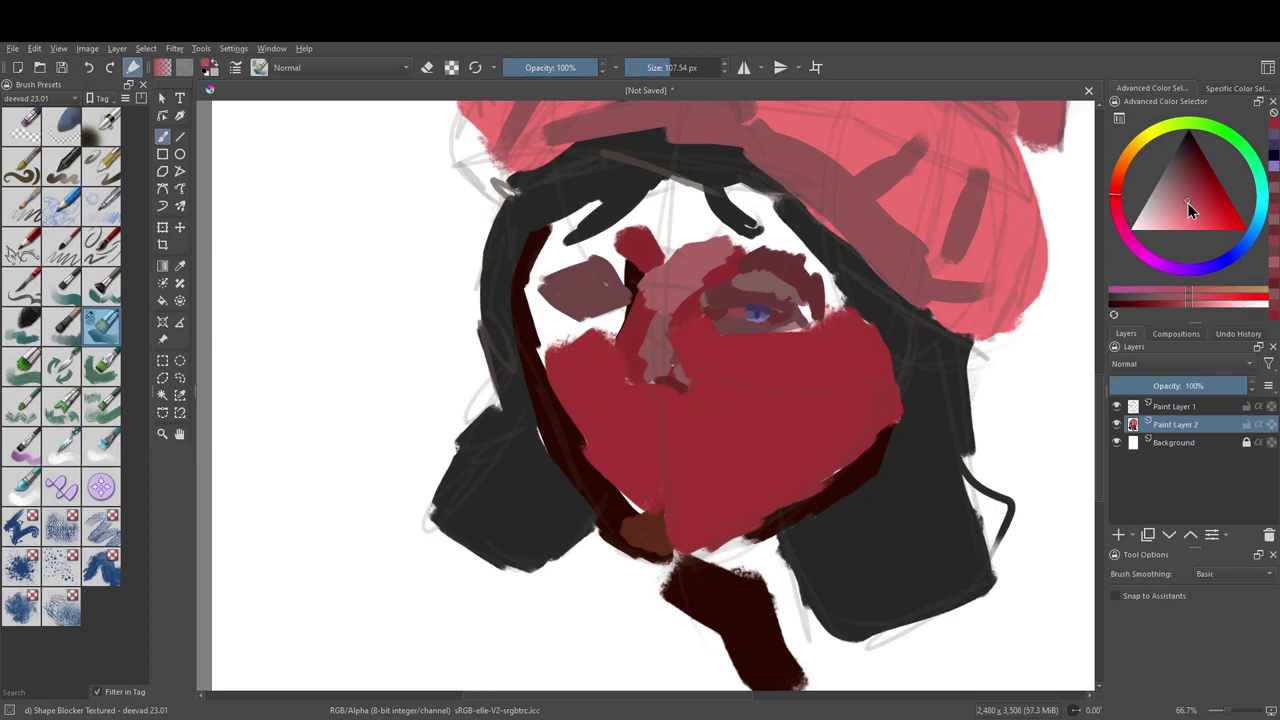
{"action": "left_click_drag", "start_coordinate": [700, 382], "coordinate": [665, 380]}
{"action": "scroll", "coordinate": [543, 431], "scroll_direction": "down", "scroll_amount": 4}
Sample face colours and paint light, dark and brown strokes around the nose.
{"action": "scroll", "coordinate": [418, 587], "scroll_direction": "down", "scroll_amount": 1}
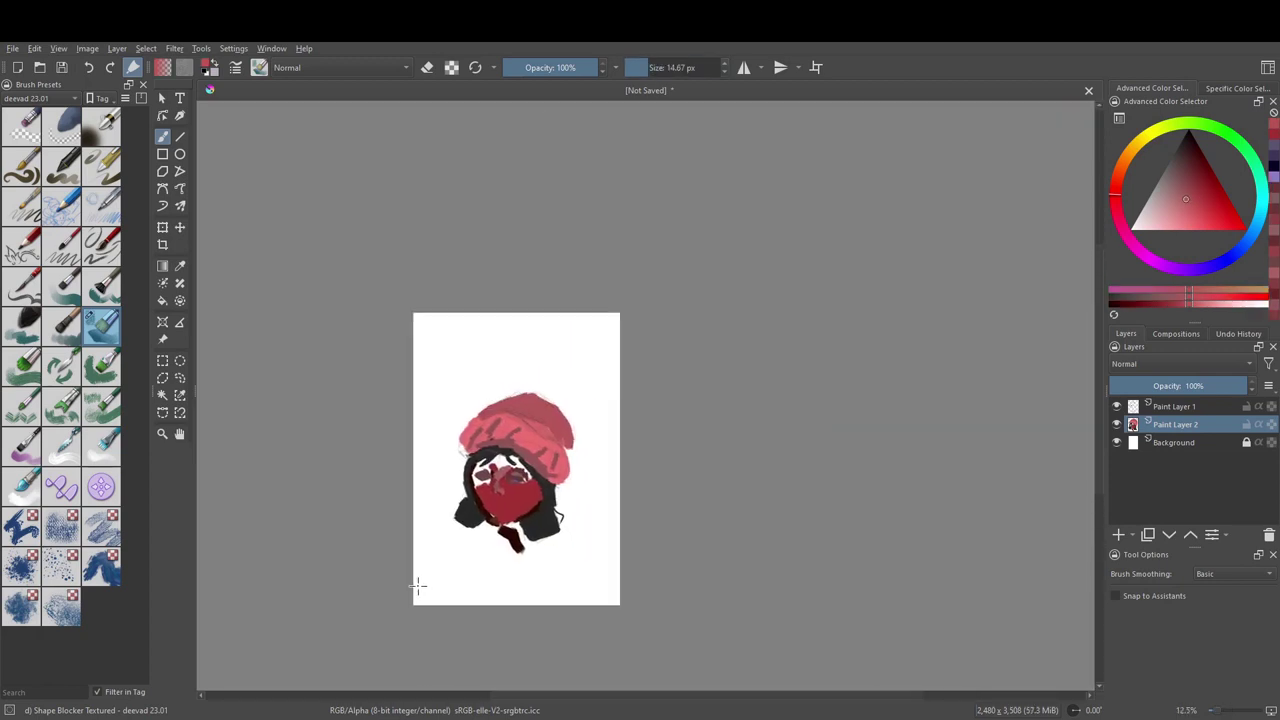
{"action": "scroll", "coordinate": [531, 470], "scroll_direction": "up", "scroll_amount": 6}
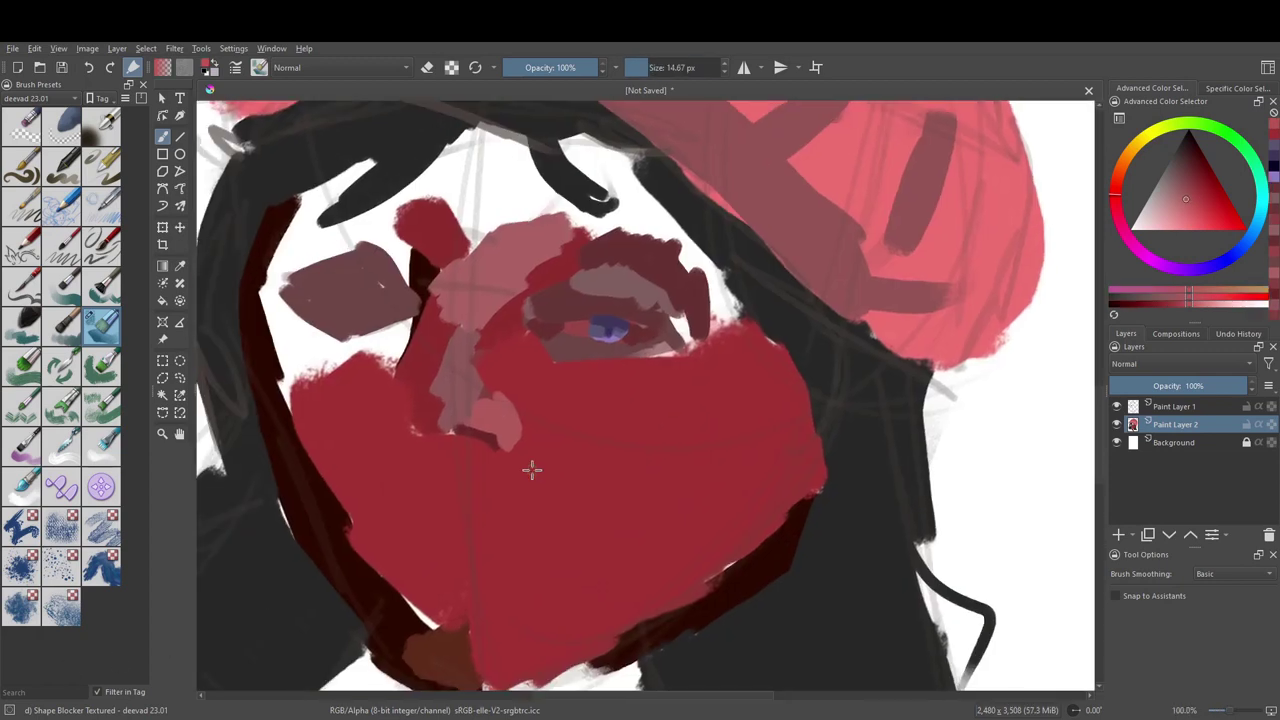
{"action": "left_click", "coordinate": [493, 405], "text": "ctrl"}
{"action": "left_click_drag", "start_coordinate": [490, 398], "coordinate": [472, 372]}
{"action": "left_click", "coordinate": [470, 445], "text": "ctrl"}
{"action": "left_click_drag", "start_coordinate": [408, 428], "coordinate": [490, 446]}
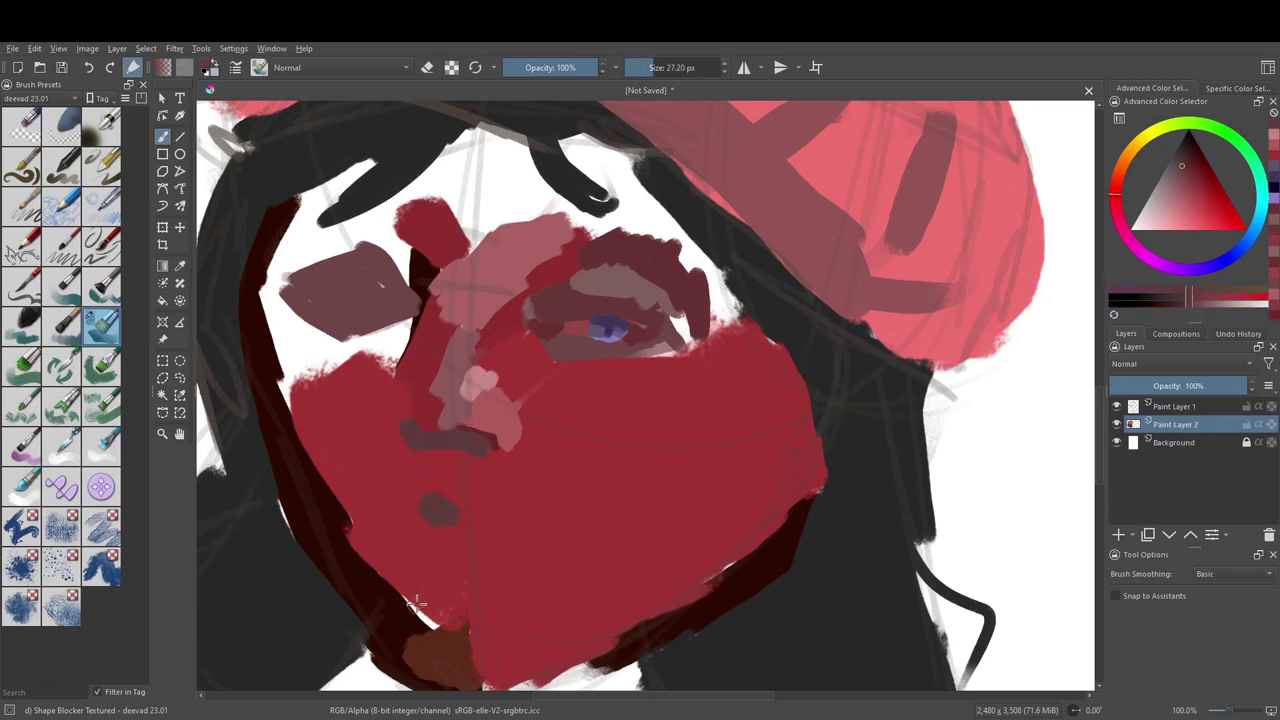
{"action": "left_click", "coordinate": [454, 431], "text": "ctrl"}
{"action": "left_click_drag", "start_coordinate": [405, 418], "coordinate": [388, 414]}
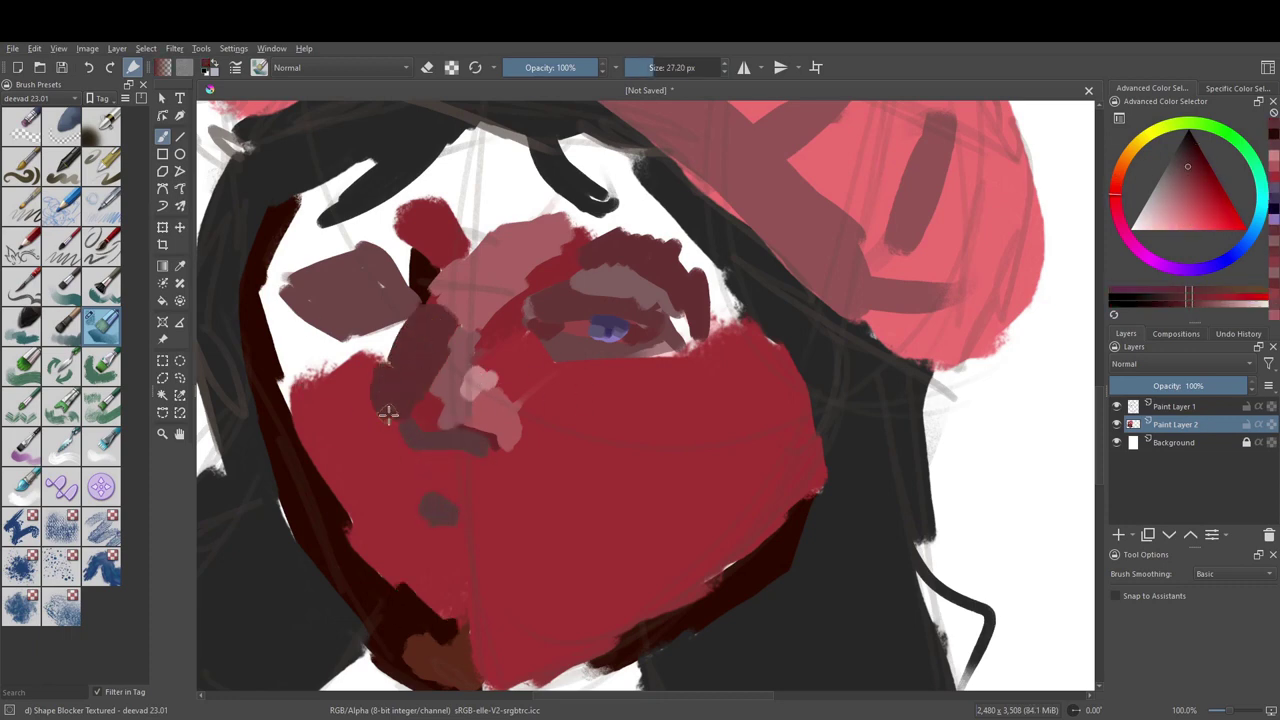
With a larger brush, paint dark red, light pink and mauve over the upper face.
{"action": "scroll", "coordinate": [409, 337], "scroll_direction": "down", "scroll_amount": 3}
{"action": "scroll", "coordinate": [629, 400], "scroll_direction": "up", "scroll_amount": 3}
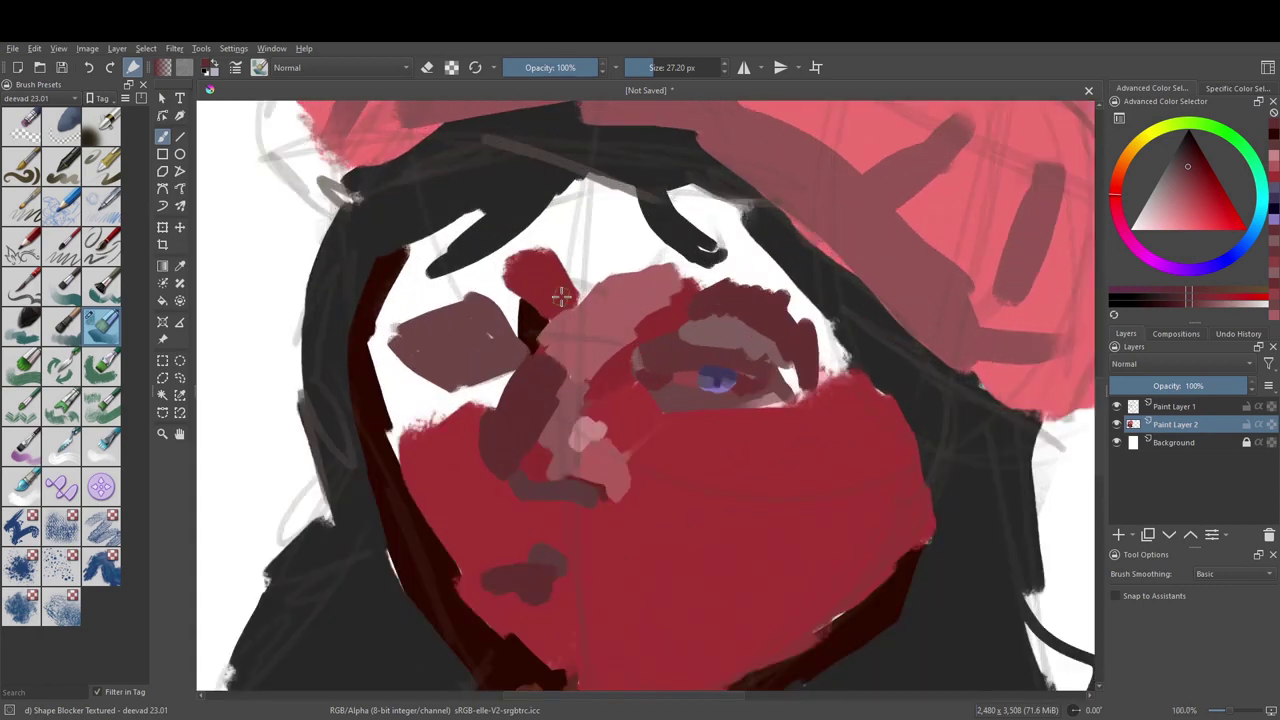
{"action": "left_click_drag", "start_coordinate": [485, 220], "coordinate": [380, 440]}
{"action": "left_click", "coordinate": [594, 290], "text": "ctrl"}
{"action": "left_click_drag", "start_coordinate": [594, 246], "coordinate": [610, 195]}
{"action": "left_click", "coordinate": [500, 270], "text": "ctrl"}
{"action": "mouse_move", "coordinate": [515, 255]}
{"action": "left_mouse_down"}
{"action": "mouse_move", "coordinate": [428, 287]}
{"action": "mouse_move", "coordinate": [503, 297]}
{"action": "mouse_move", "coordinate": [395, 400]}
{"action": "left_mouse_up"}
{"action": "left_click", "coordinate": [400, 440], "text": "ctrl"}
{"action": "left_click_drag", "start_coordinate": [500, 390], "coordinate": [432, 404]}
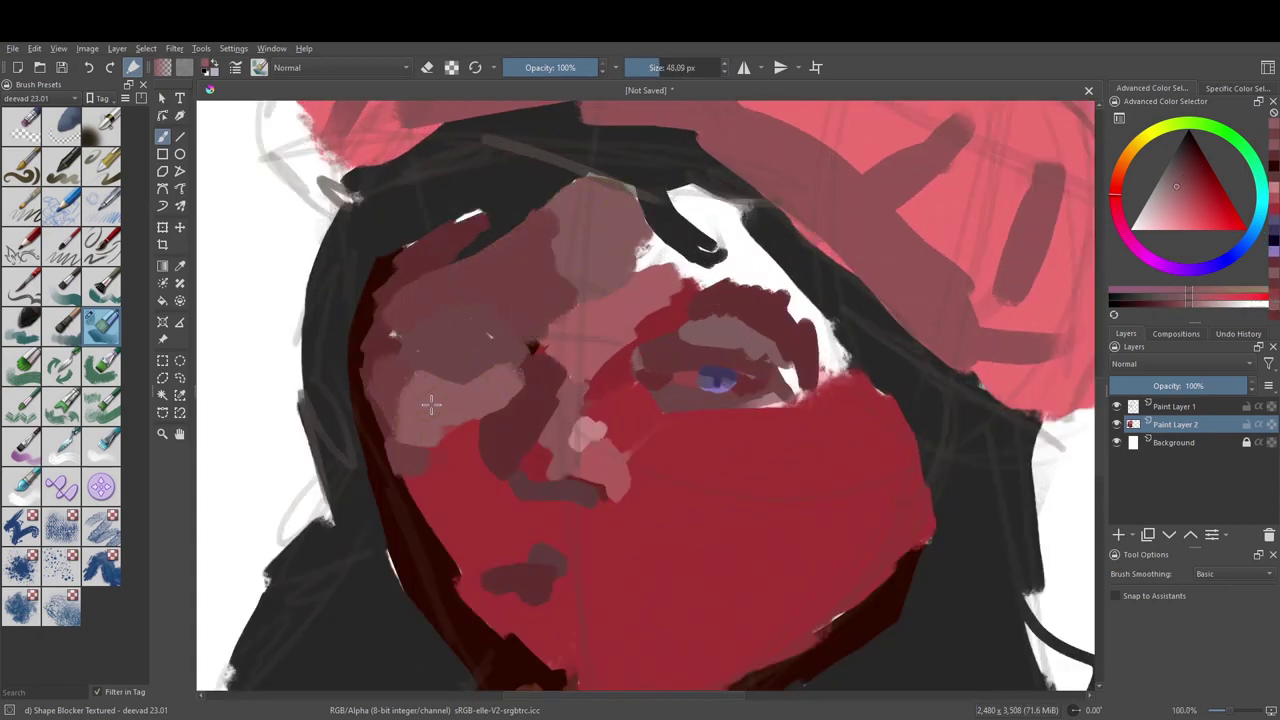
Paint dark red around the left eye and dab in a blue-violet iris.
{"action": "scroll", "coordinate": [432, 404], "scroll_direction": "up", "scroll_amount": 1}
{"action": "left_click", "coordinate": [790, 380], "text": "ctrl"}
{"action": "left_click", "coordinate": [470, 354], "text": "ctrl"}
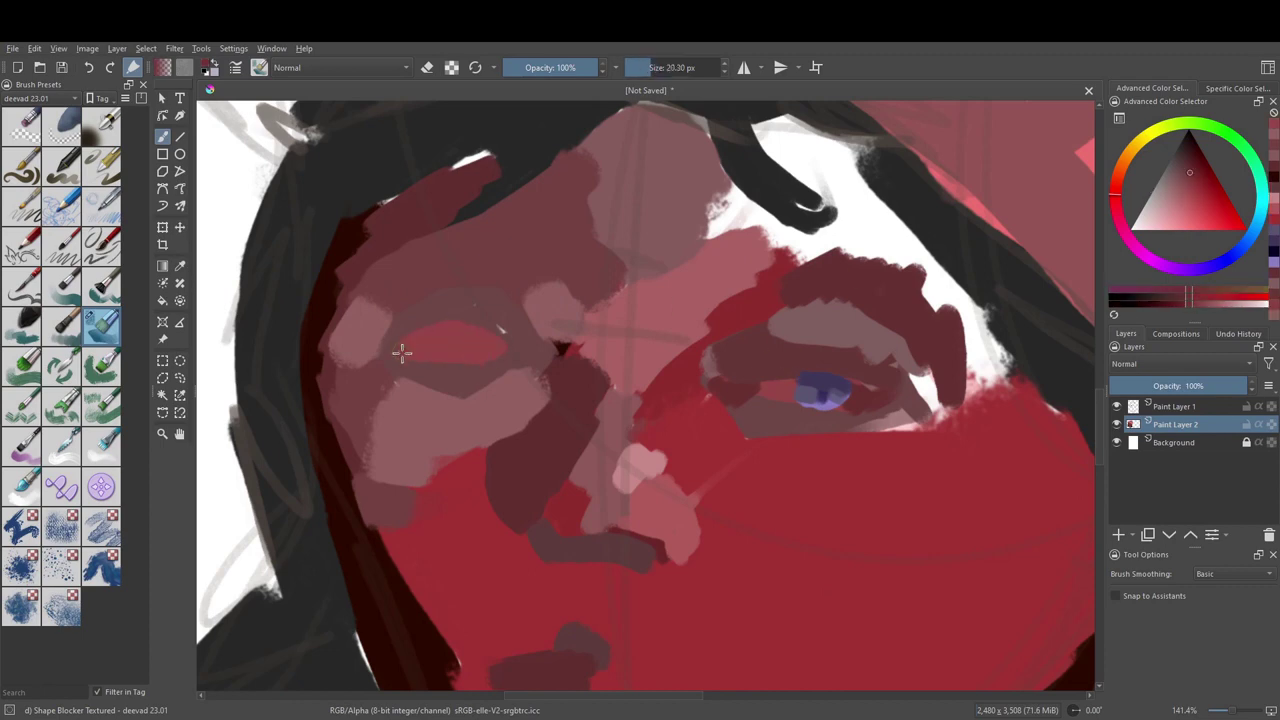
{"action": "left_click_drag", "start_coordinate": [480, 350], "coordinate": [525, 360]}
{"action": "left_click", "coordinate": [403, 340], "text": "ctrl"}
{"action": "mouse_move", "coordinate": [400, 300]}
{"action": "left_mouse_down"}
{"action": "mouse_move", "coordinate": [515, 330]}
{"action": "mouse_move", "coordinate": [478, 340]}
{"action": "left_mouse_up"}
{"action": "left_click", "coordinate": [822, 392], "text": "ctrl"}
{"action": "left_click", "coordinate": [634, 68]}
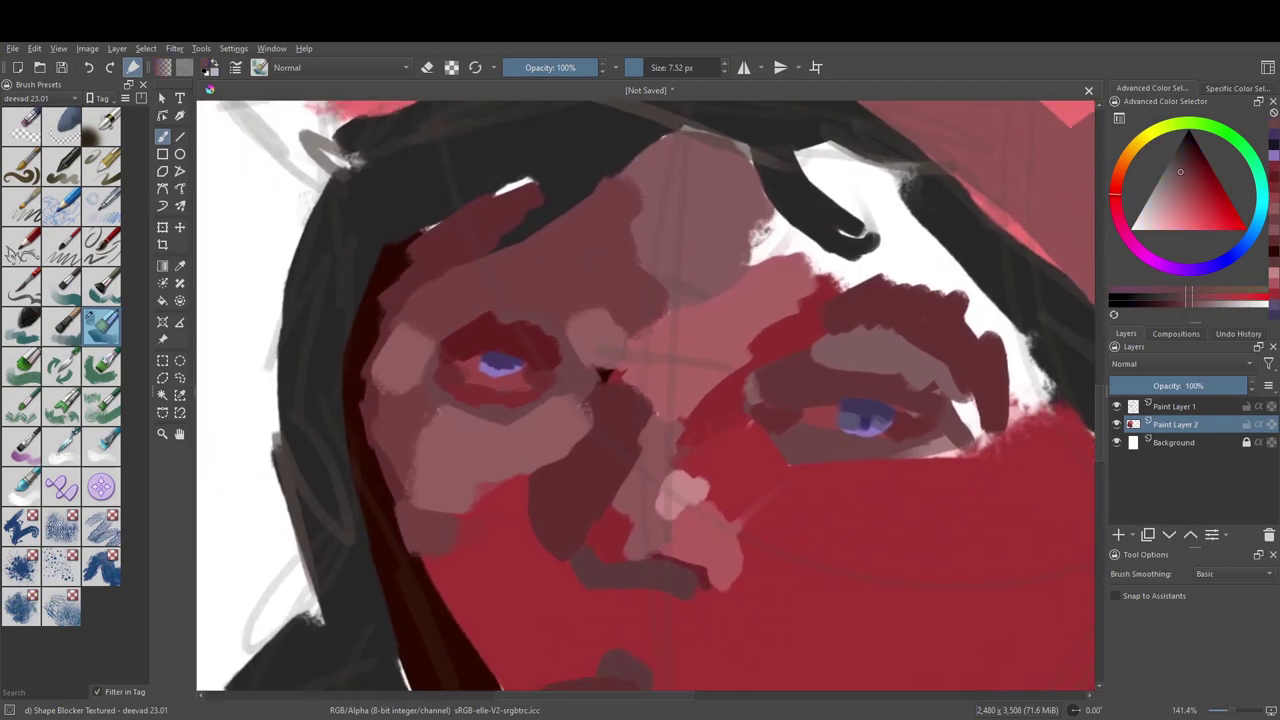
Paint dusty pink on the cheek below the left eye and dark strokes around it.
{"action": "left_click", "coordinate": [591, 349], "text": "ctrl"}
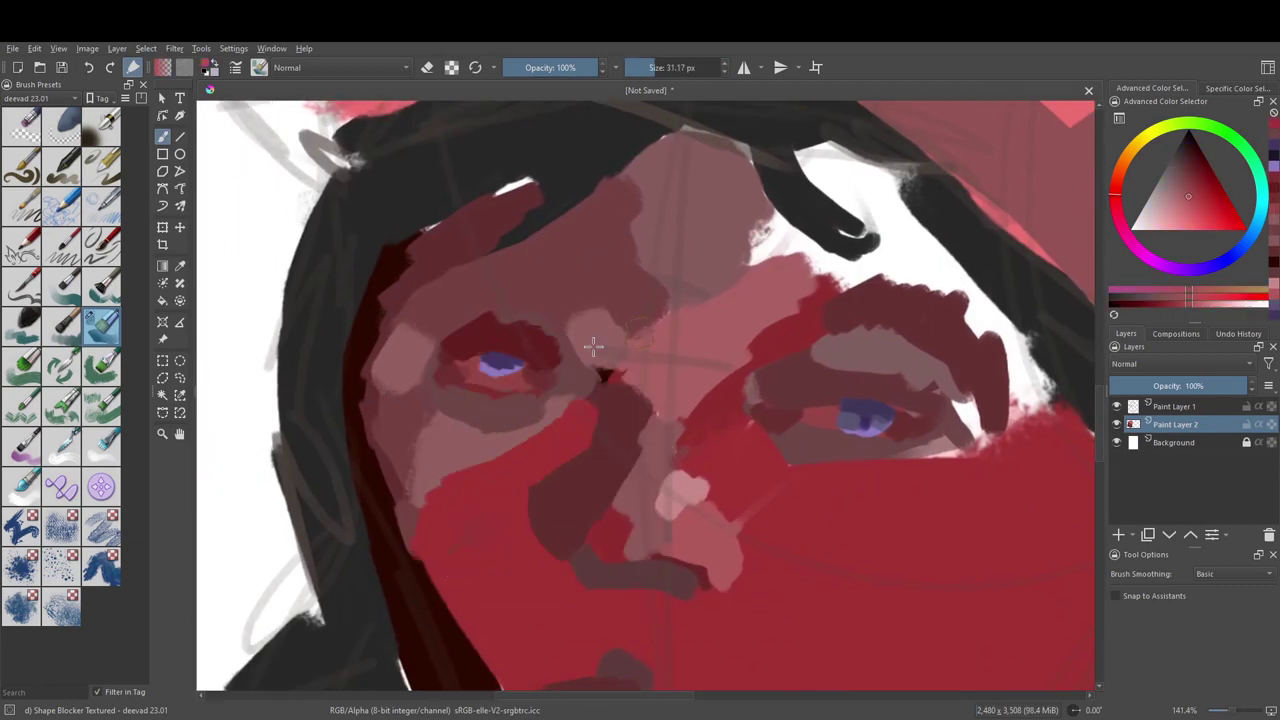
{"action": "left_click_drag", "start_coordinate": [440, 420], "coordinate": [570, 430]}
{"action": "left_click", "coordinate": [825, 318], "text": "ctrl"}
{"action": "left_click_drag", "start_coordinate": [440, 335], "coordinate": [575, 320]}
{"action": "left_click_drag", "start_coordinate": [471, 403], "coordinate": [556, 420]}
{"action": "left_click_drag", "start_coordinate": [524, 262], "coordinate": [434, 294]}
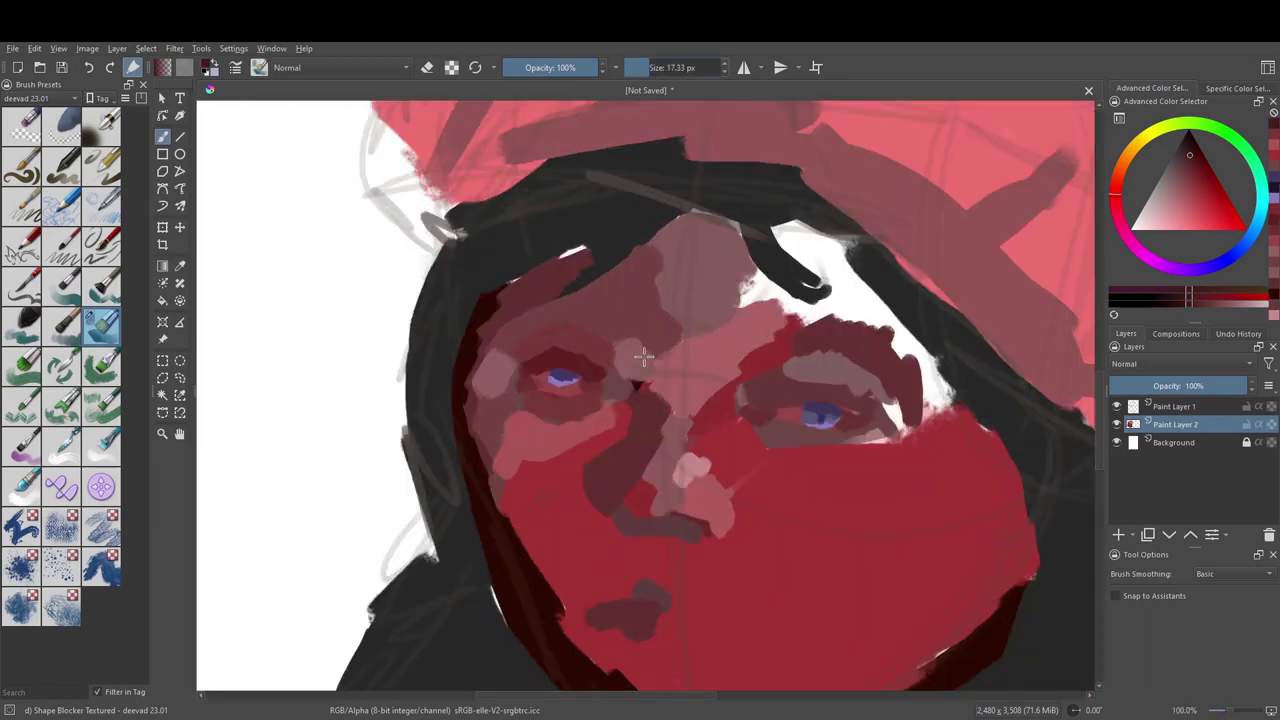
Darken the left eye socket and brow, above the right eye, and dab eye shadows.
{"action": "left_click_drag", "start_coordinate": [644, 340], "coordinate": [635, 400]}
{"action": "left_click_drag", "start_coordinate": [512, 345], "coordinate": [625, 318]}
{"action": "left_click_drag", "start_coordinate": [630, 390], "coordinate": [665, 418]}
{"action": "left_click_drag", "start_coordinate": [600, 350], "coordinate": [645, 390]}
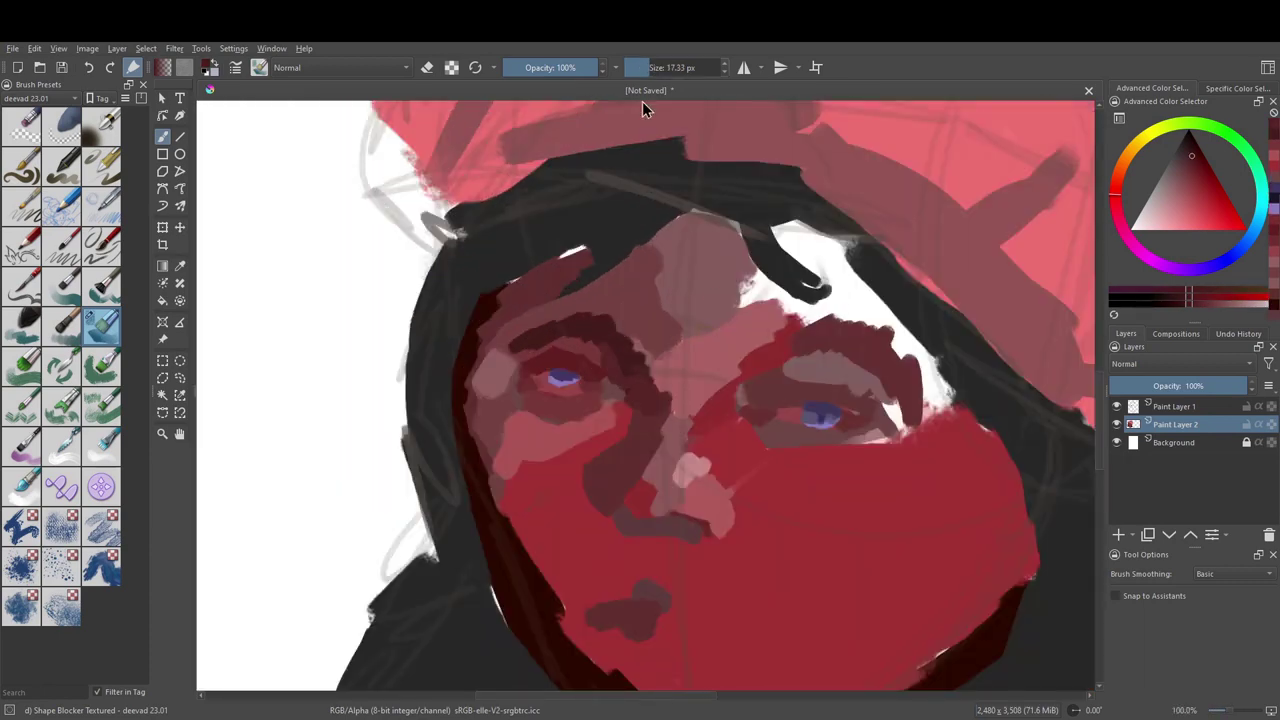
{"action": "left_click_drag", "start_coordinate": [520, 375], "coordinate": [585, 365]}
{"action": "left_click_drag", "start_coordinate": [765, 402], "coordinate": [850, 395]}
{"action": "left_click_drag", "start_coordinate": [532, 398], "coordinate": [588, 398]}
{"action": "left_click", "coordinate": [1178, 194]}
{"action": "left_click_drag", "start_coordinate": [670, 67], "coordinate": [640, 64]}
Fill the white gaps under the hair and beside the right eye with skin tone.
{"action": "left_click_drag", "start_coordinate": [750, 290], "coordinate": [840, 310]}
{"action": "left_click_drag", "start_coordinate": [840, 320], "coordinate": [950, 420]}
{"action": "left_click_drag", "start_coordinate": [930, 340], "coordinate": [820, 300]}
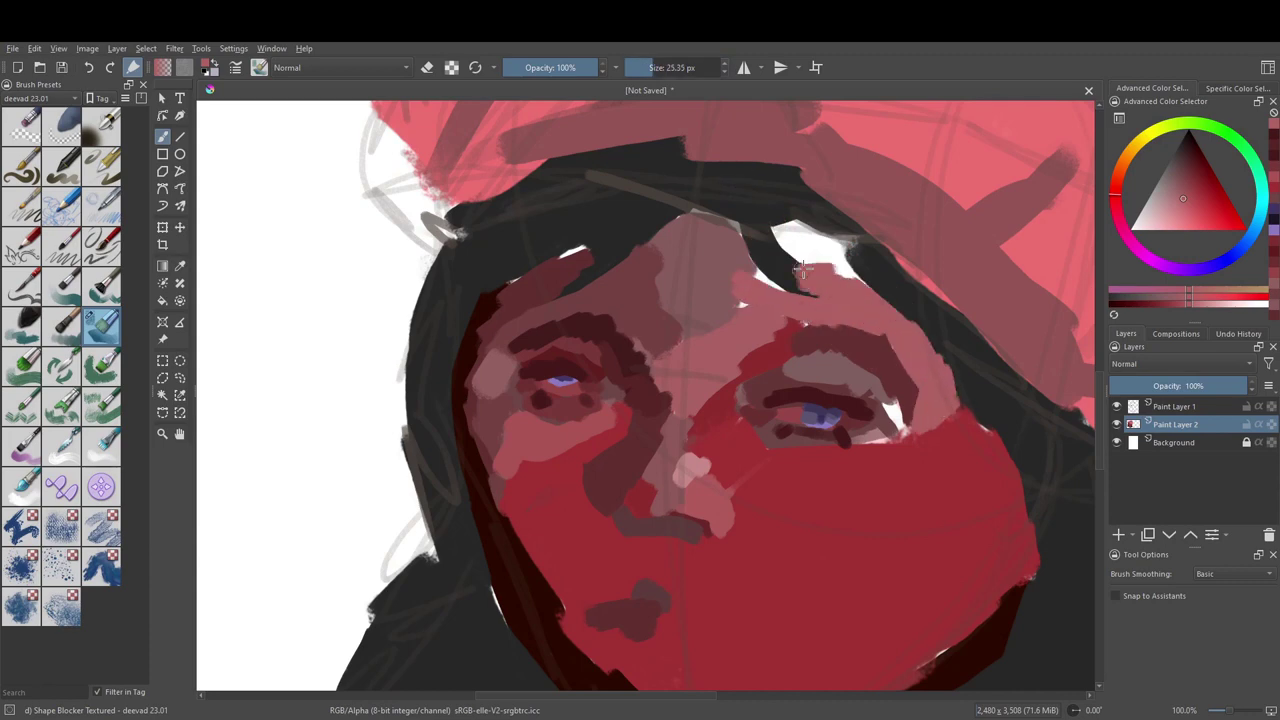
{"action": "left_click_drag", "start_coordinate": [760, 230], "coordinate": [834, 255]}
{"action": "key", "text": "2"}
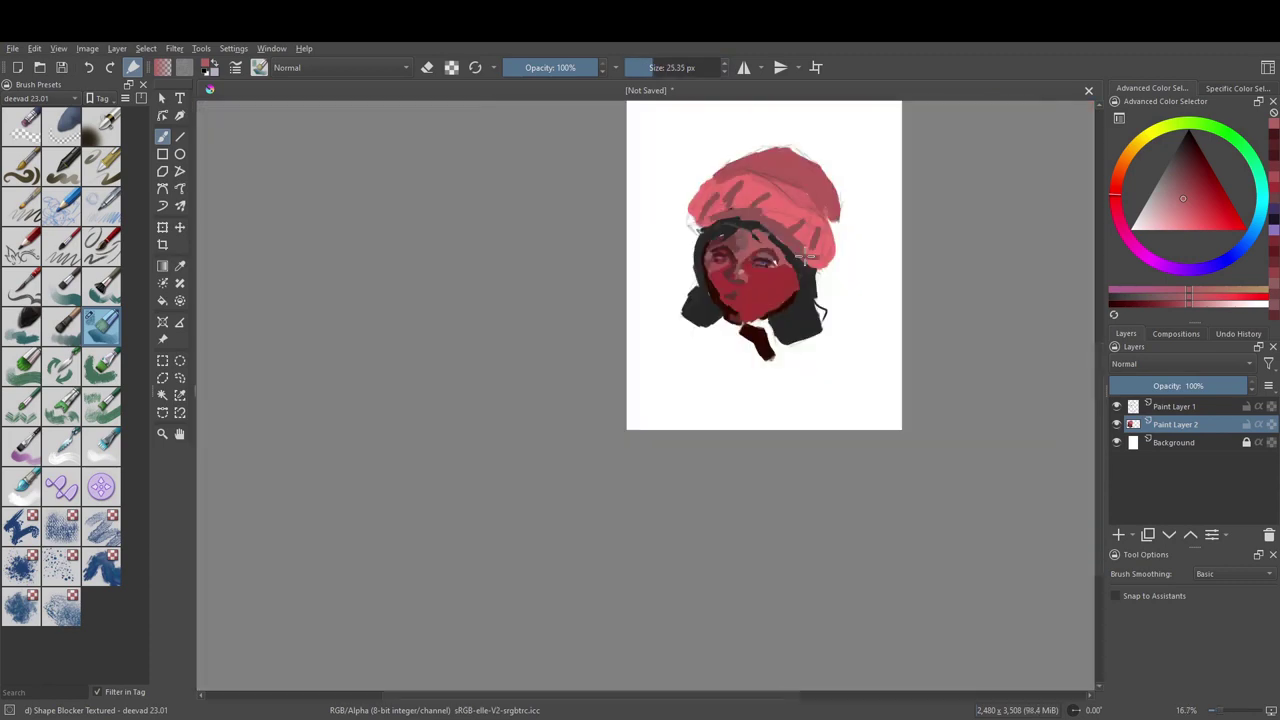
{"action": "key", "text": "1"}
Paint a light pink cheek patch, dark red lip strokes and a brown dab beside the mouth.
{"action": "left_click_drag", "start_coordinate": [600, 360], "coordinate": [700, 335]}
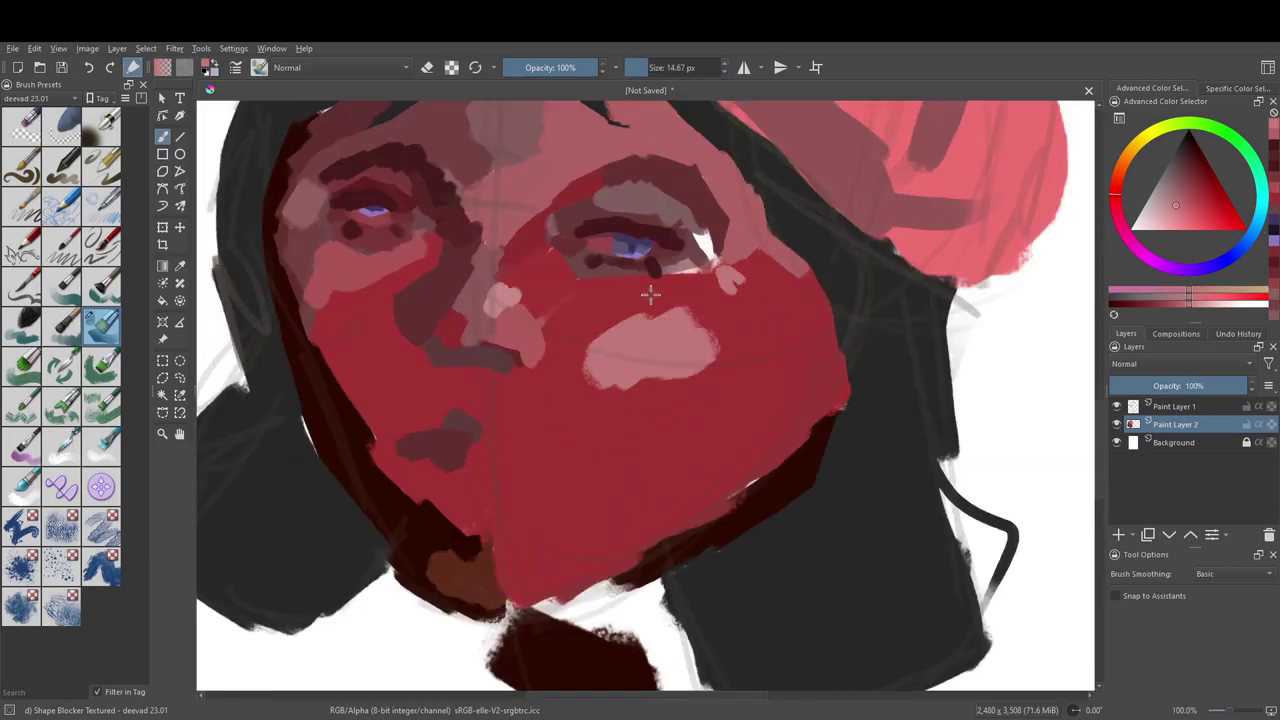
{"action": "left_click_drag", "start_coordinate": [400, 465], "coordinate": [480, 462]}
{"action": "mouse_move", "coordinate": [425, 500]}
{"action": "left_mouse_down"}
{"action": "mouse_move", "coordinate": [490, 510]}
{"action": "mouse_move", "coordinate": [473, 481]}
{"action": "left_mouse_up"}
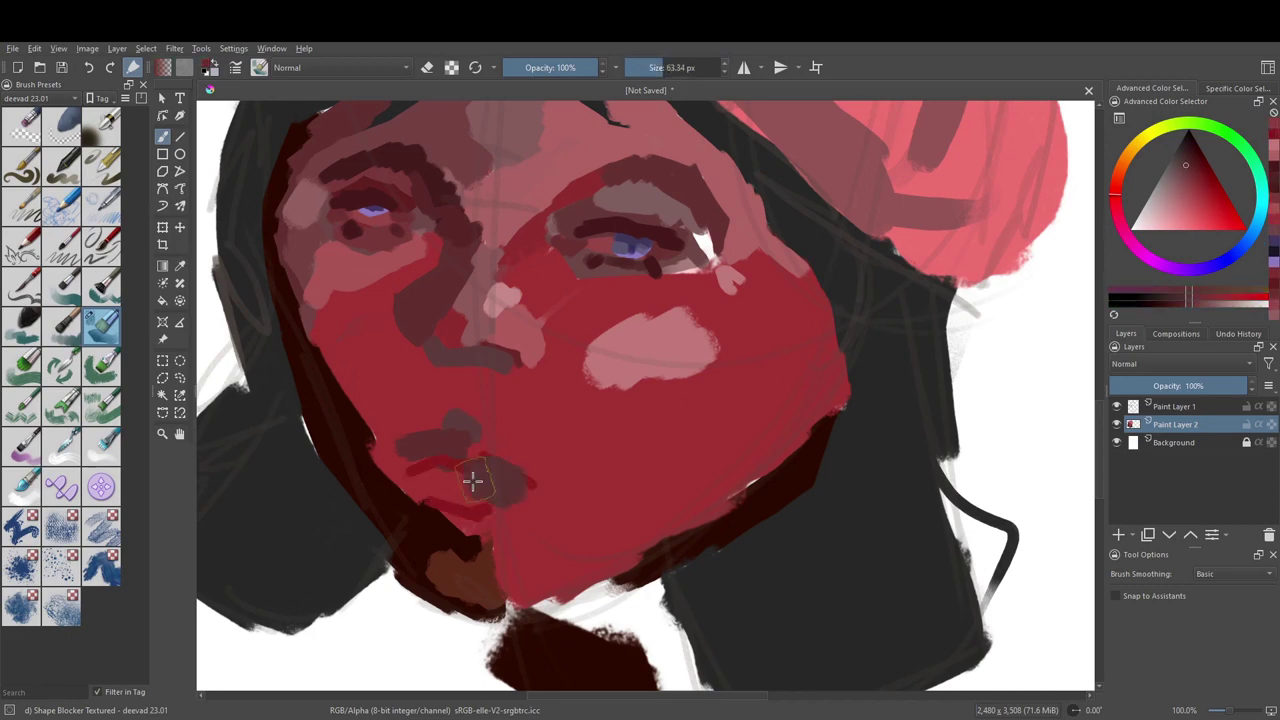
{"action": "key", "text": "2"}
{"action": "key", "text": "1"}
{"action": "mouse_move", "coordinate": [505, 320]}
{"action": "left_mouse_down"}
{"action": "mouse_move", "coordinate": [609, 343]}
{"action": "mouse_move", "coordinate": [532, 345]}
{"action": "mouse_move", "coordinate": [605, 370]}
{"action": "mouse_move", "coordinate": [595, 365]}
{"action": "left_mouse_up"}
{"action": "left_click", "coordinate": [1208, 190]}
{"action": "left_click", "coordinate": [1192, 201]}
Pick a brown and paint broad strokes over the lower-right hair.
{"action": "key", "text": "2"}
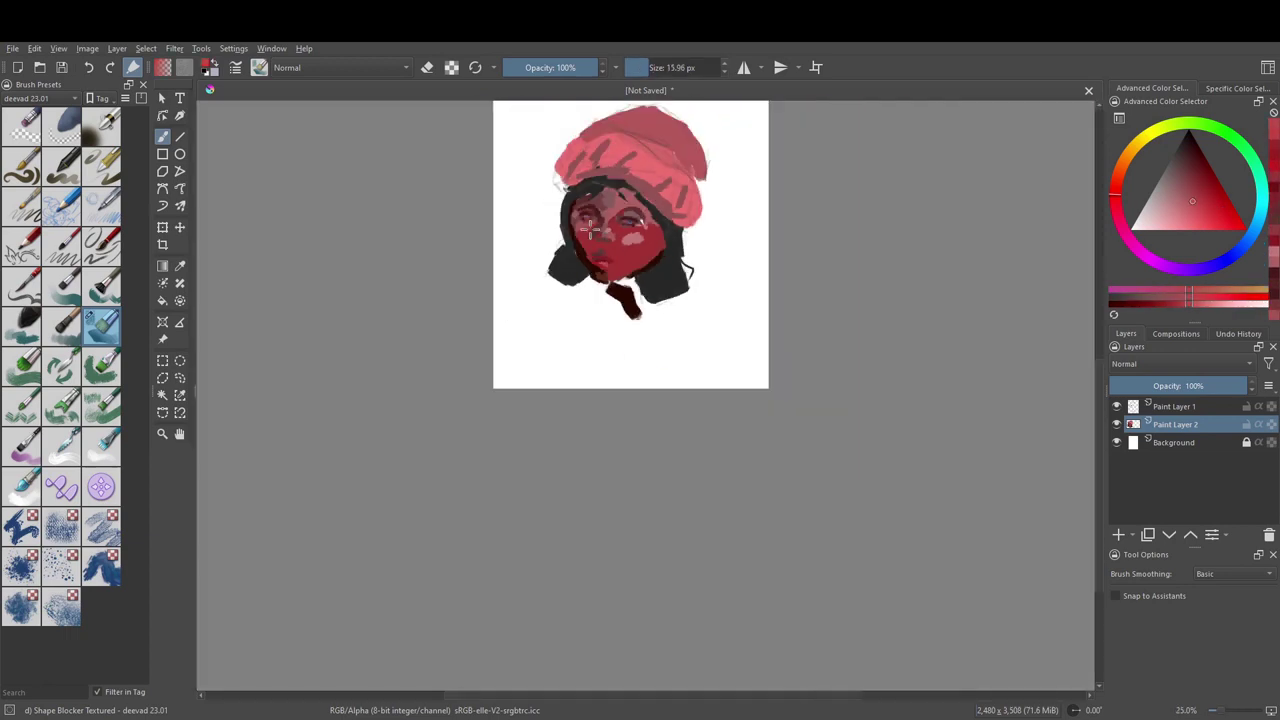
{"action": "key", "text": "1"}
{"action": "left_click", "coordinate": [1197, 195]}
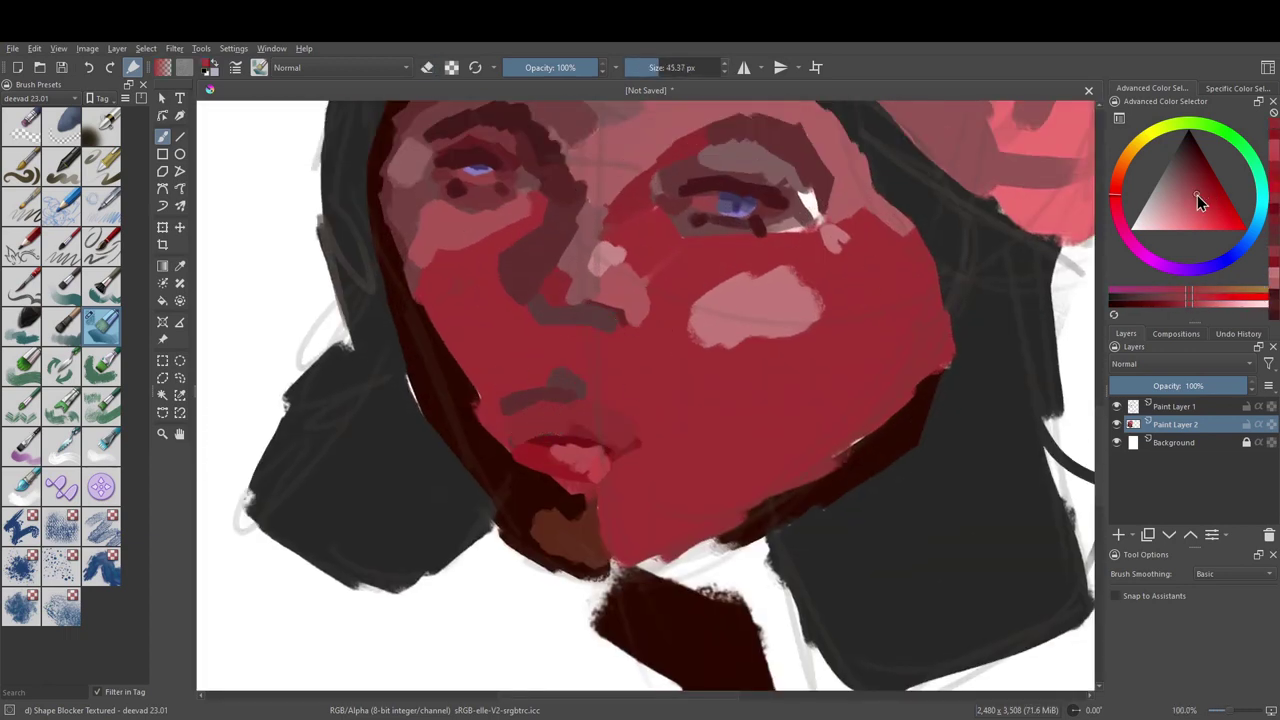
{"action": "key", "text": "2"}
{"action": "scroll", "coordinate": [640, 400], "scroll_direction": "up", "scroll_amount": 3}
{"action": "left_click", "coordinate": [1191, 155]}
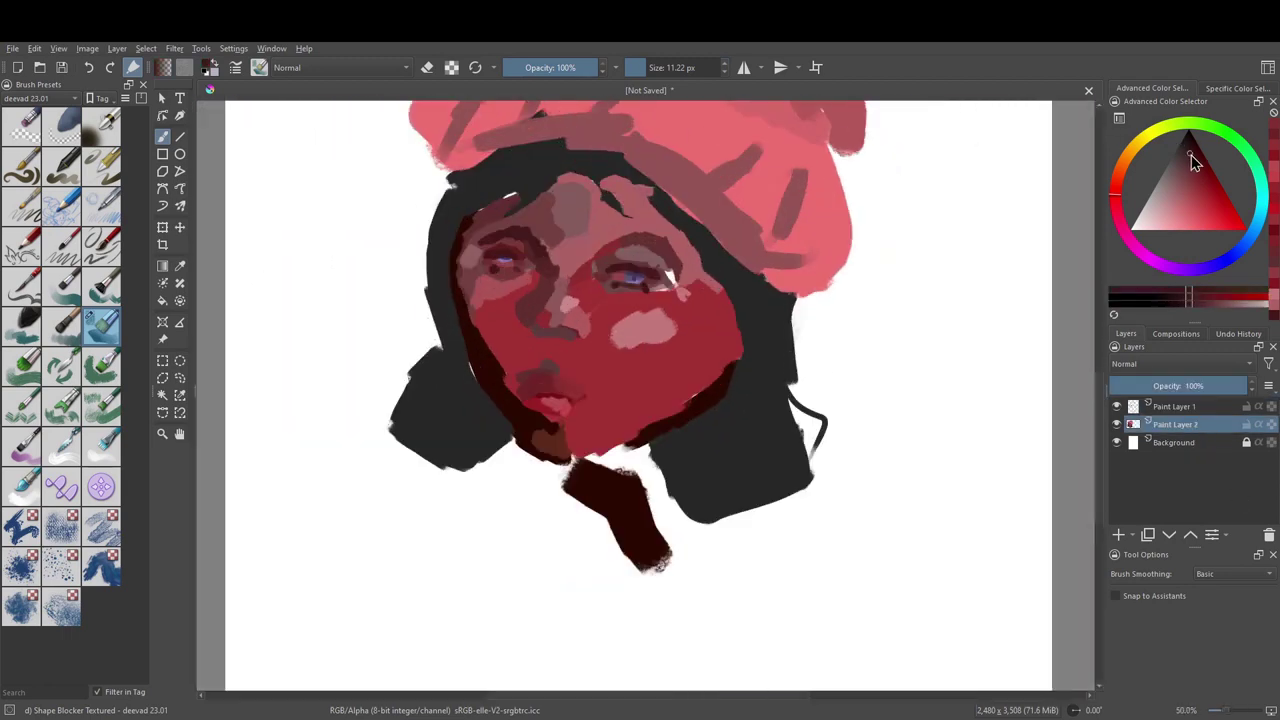
{"action": "left_click_drag", "start_coordinate": [760, 430], "coordinate": [700, 490]}
{"action": "mouse_move", "coordinate": [770, 380]}
{"action": "left_mouse_down"}
{"action": "mouse_move", "coordinate": [720, 440]}
{"action": "mouse_move", "coordinate": [740, 460]}
{"action": "left_mouse_up"}
Darken the right and lower-left hair, adding dark red along the left hair edge.
{"action": "mouse_move", "coordinate": [770, 335]}
{"action": "left_mouse_down"}
{"action": "mouse_move", "coordinate": [767, 352]}
{"action": "mouse_move", "coordinate": [720, 290]}
{"action": "left_mouse_up"}
{"action": "mouse_move", "coordinate": [440, 470]}
{"action": "left_mouse_down"}
{"action": "mouse_move", "coordinate": [410, 530]}
{"action": "mouse_move", "coordinate": [470, 440]}
{"action": "mouse_move", "coordinate": [460, 480]}
{"action": "left_mouse_up"}
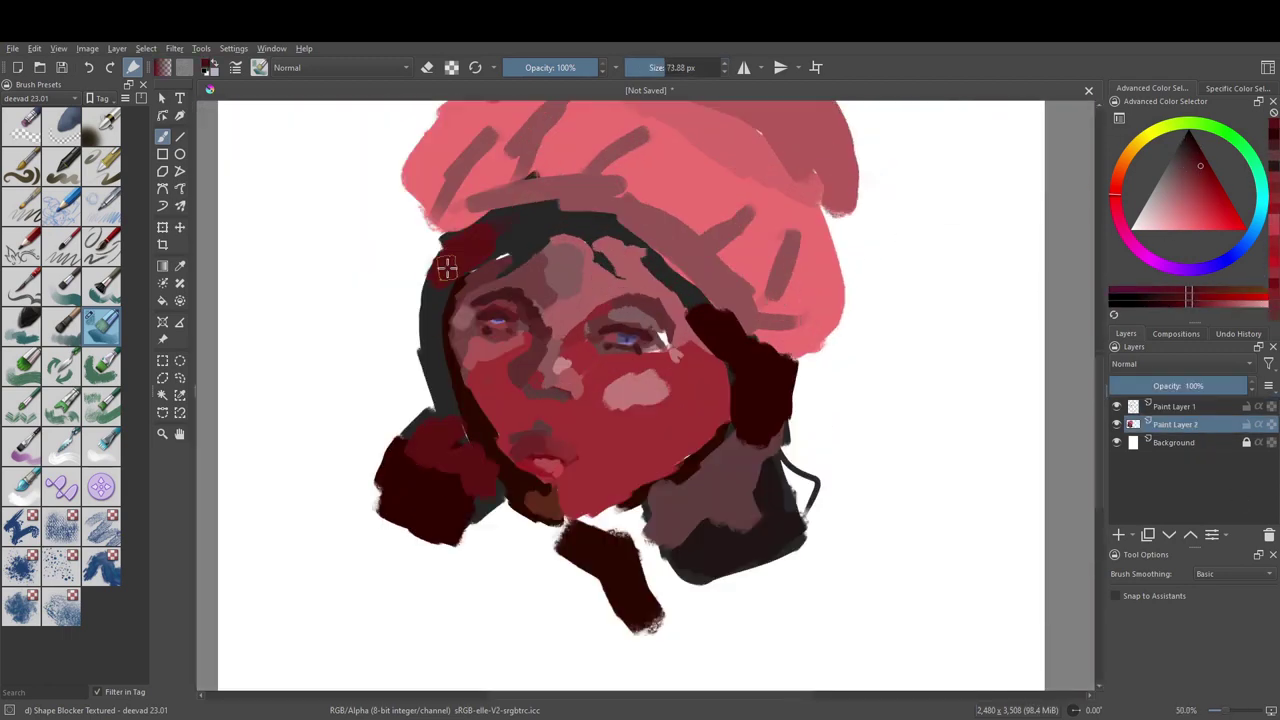
{"action": "left_click", "coordinate": [447, 267], "text": "ctrl"}
{"action": "mouse_move", "coordinate": [447, 270]}
{"action": "left_mouse_down"}
{"action": "mouse_move", "coordinate": [443, 343]}
{"action": "mouse_move", "coordinate": [488, 232]}
{"action": "left_mouse_up"}
With the Basic Oval Brush, paint thin dark red hair strands around the head and a forehead loop.
{"action": "left_click", "coordinate": [61, 165]}
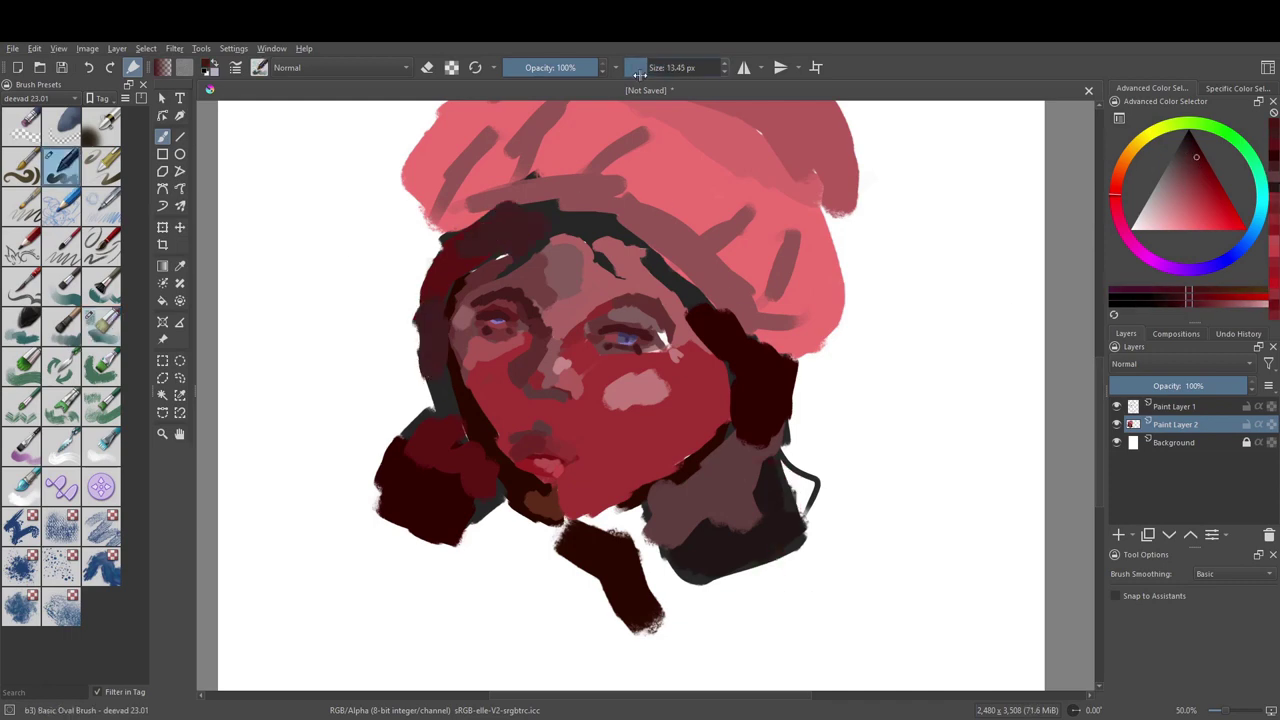
{"action": "left_click_drag", "start_coordinate": [796, 400], "coordinate": [765, 582]}
{"action": "left_click_drag", "start_coordinate": [405, 425], "coordinate": [350, 522]}
{"action": "left_click_drag", "start_coordinate": [440, 380], "coordinate": [385, 438]}
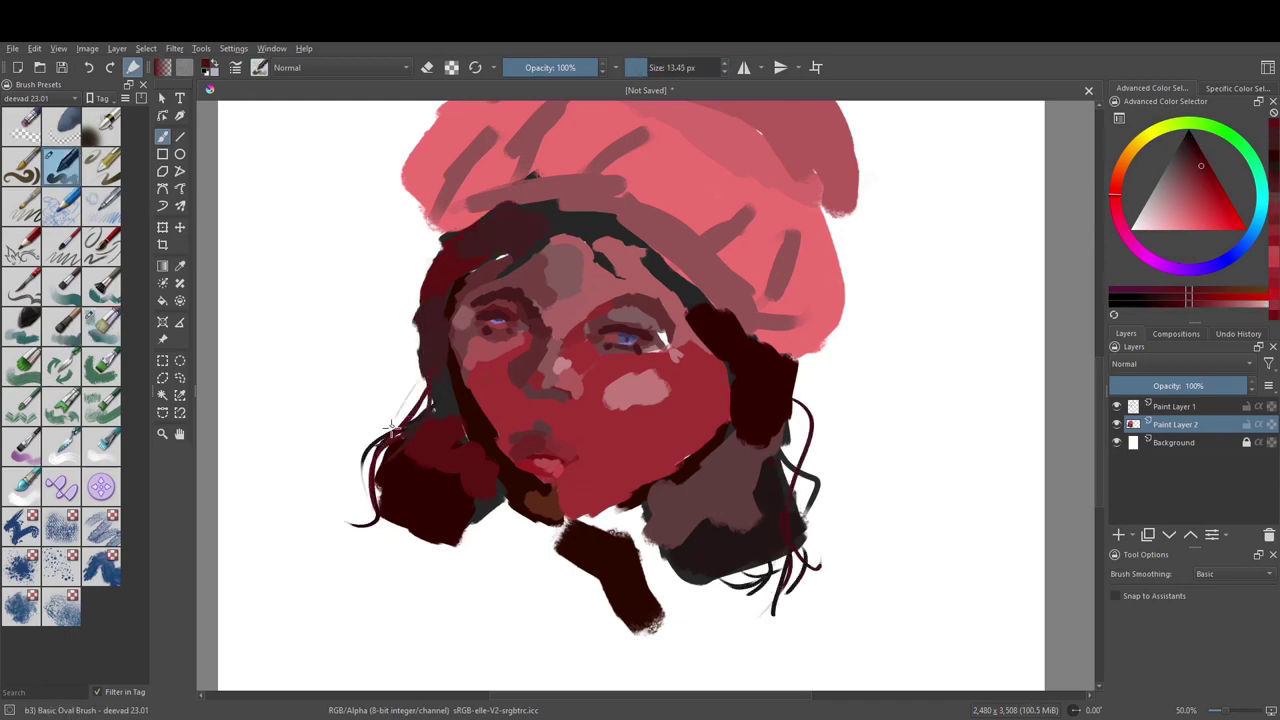
{"action": "left_click_drag", "start_coordinate": [430, 260], "coordinate": [410, 380]}
{"action": "left_click_drag", "start_coordinate": [595, 245], "coordinate": [603, 242]}
{"action": "scroll", "coordinate": [527, 200], "scroll_direction": "down", "scroll_amount": 5}
{"action": "scroll", "coordinate": [1043, 286], "scroll_direction": "up", "scroll_amount": 6}
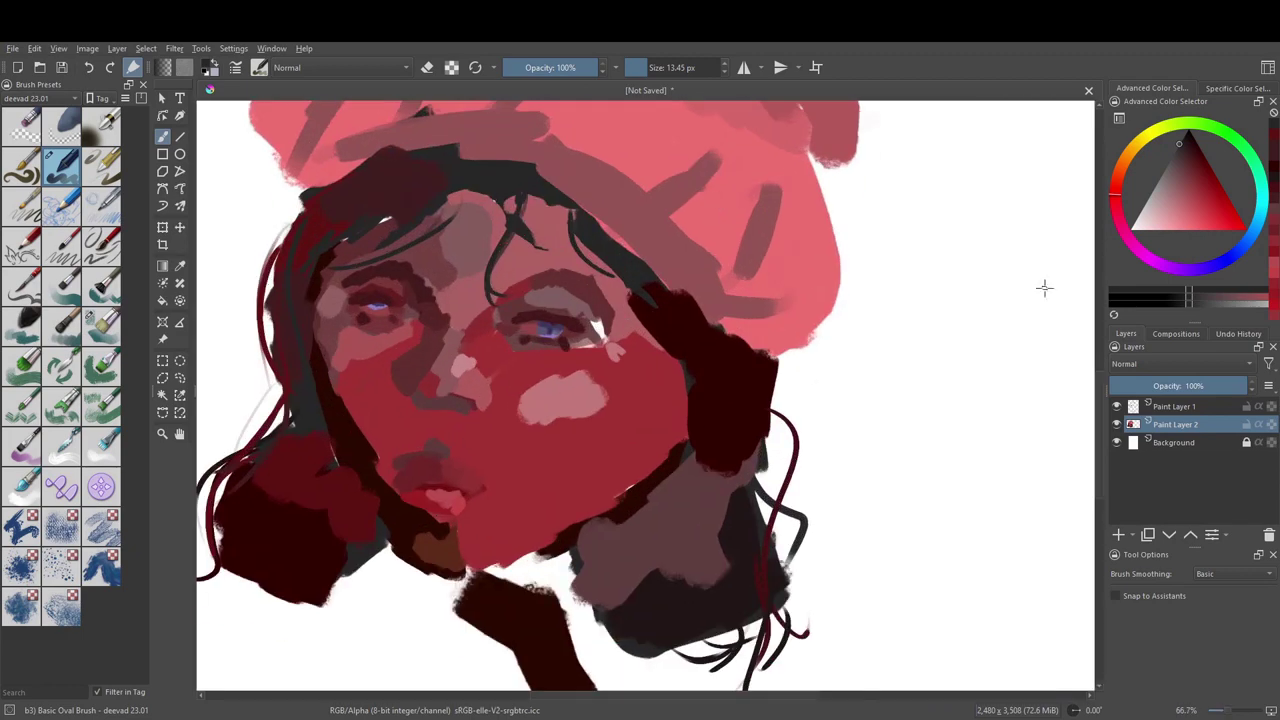
Enlarge the brush and paint lighter red over the lower cheek and chin.
{"action": "left_click", "coordinate": [1193, 179]}
{"action": "left_click", "coordinate": [645, 67]}
{"action": "left_click_drag", "start_coordinate": [645, 67], "coordinate": [690, 67]}
{"action": "scroll", "coordinate": [577, 360], "scroll_direction": "down", "scroll_amount": 5}
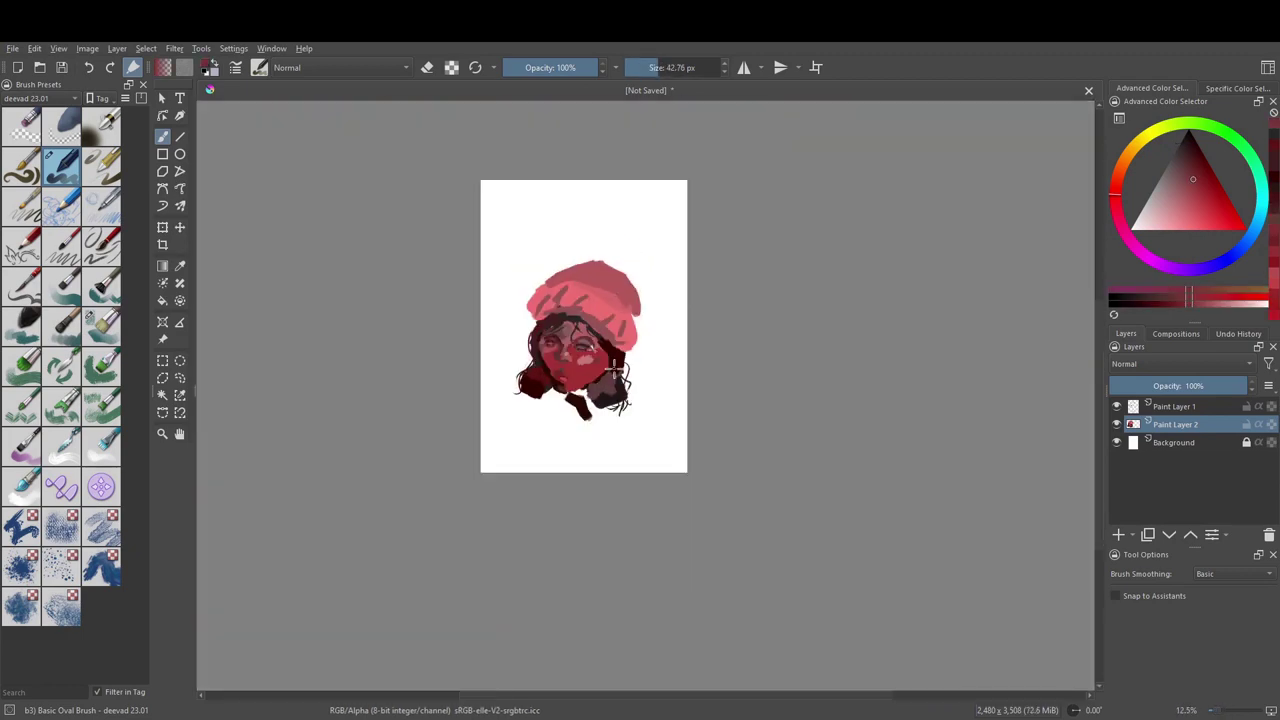
{"action": "scroll", "coordinate": [577, 360], "scroll_direction": "up", "scroll_amount": 3}
{"action": "scroll", "coordinate": [577, 360], "scroll_direction": "up", "scroll_amount": 1}
{"action": "left_click", "coordinate": [1189, 191]}
{"action": "mouse_move", "coordinate": [480, 465]}
{"action": "left_mouse_down"}
{"action": "mouse_move", "coordinate": [549, 400]}
{"action": "mouse_move", "coordinate": [466, 449]}
{"action": "mouse_move", "coordinate": [466, 433]}
{"action": "left_mouse_up"}
{"action": "left_click", "coordinate": [466, 435], "text": "ctrl"}
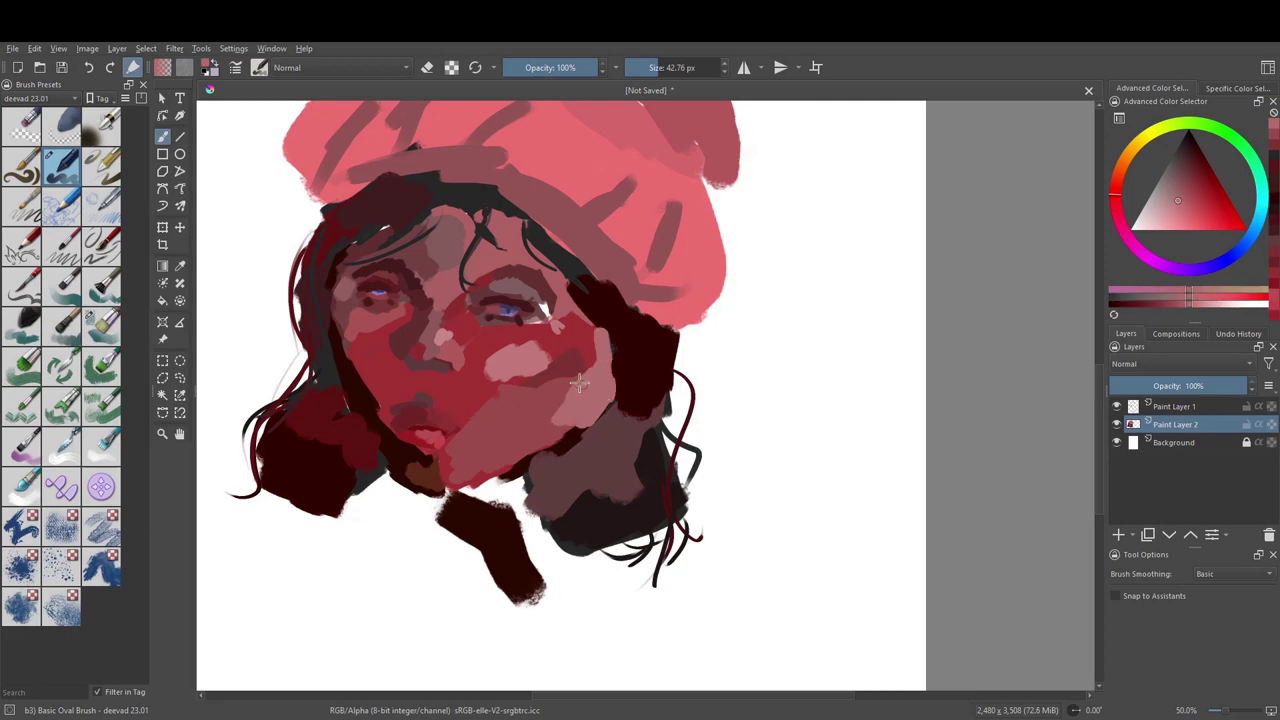
Paint dark red strokes on the left cheek and darken the hair beside it.
{"action": "scroll", "coordinate": [500, 357], "scroll_direction": "up", "scroll_amount": 1}
{"action": "scroll", "coordinate": [602, 362], "scroll_direction": "up", "scroll_amount": 1}
{"action": "left_click", "coordinate": [602, 362], "text": "ctrl"}
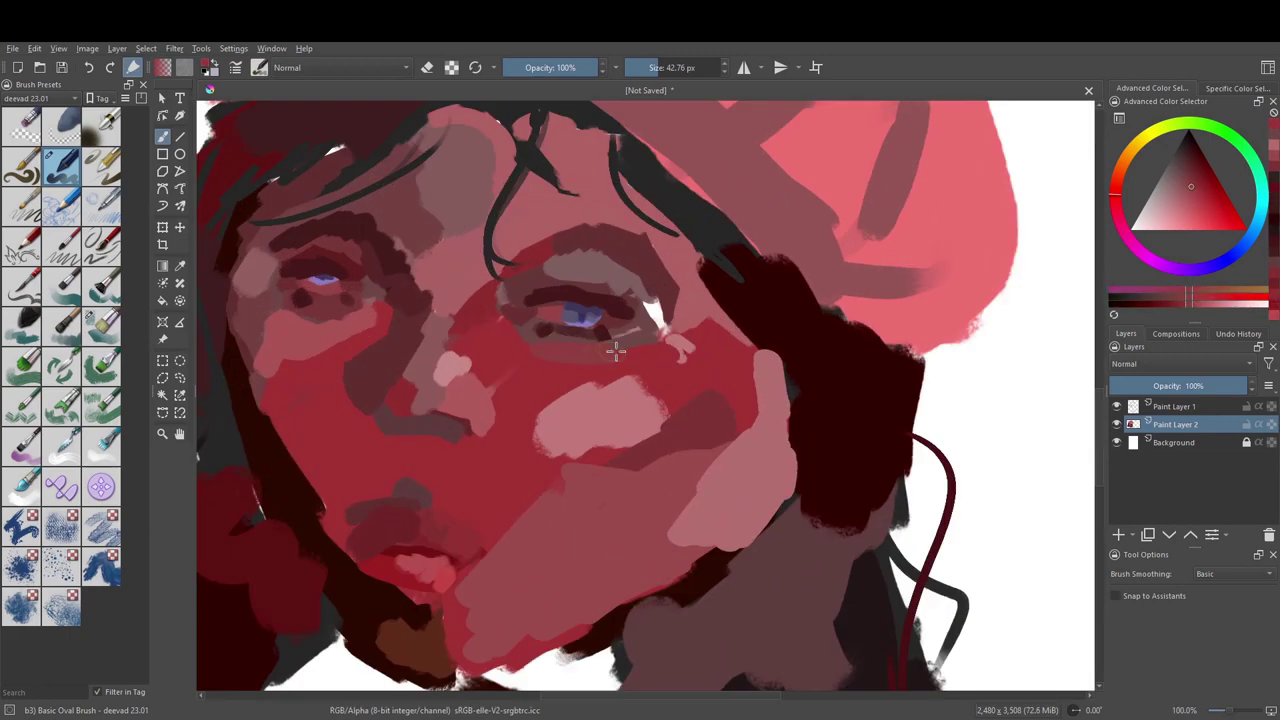
{"action": "scroll", "coordinate": [471, 257], "scroll_direction": "down", "scroll_amount": 1}
{"action": "left_click_drag", "start_coordinate": [395, 400], "coordinate": [399, 325]}
{"action": "left_click", "coordinate": [440, 300], "text": "ctrl"}
{"action": "left_click_drag", "start_coordinate": [440, 275], "coordinate": [430, 325]}
{"action": "left_click_drag", "start_coordinate": [350, 270], "coordinate": [355, 340]}
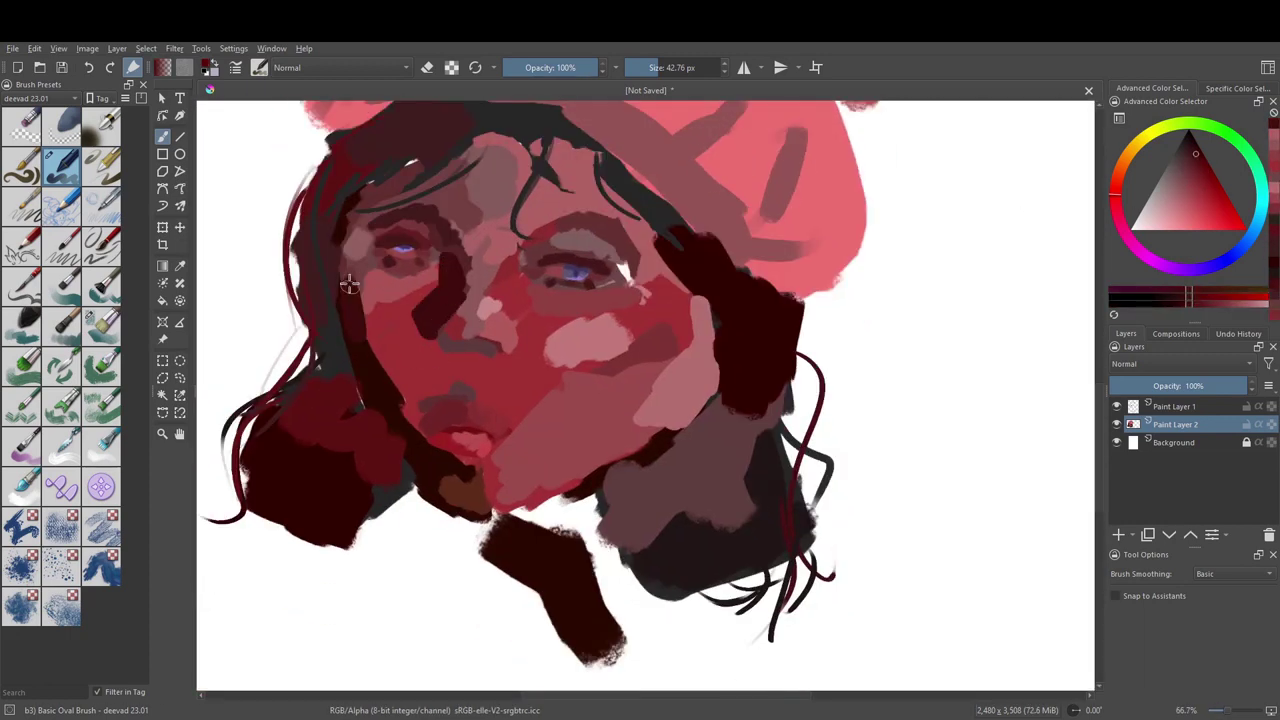
{"action": "left_click_drag", "start_coordinate": [345, 245], "coordinate": [395, 410]}
{"action": "left_click_drag", "start_coordinate": [375, 275], "coordinate": [397, 330]}
{"action": "scroll", "coordinate": [397, 330], "scroll_direction": "down", "scroll_amount": 3}
With a deeper red and the textured blocking brush, edge the lower face, chin and neck.
{"action": "scroll", "coordinate": [397, 330], "scroll_direction": "up", "scroll_amount": 2}
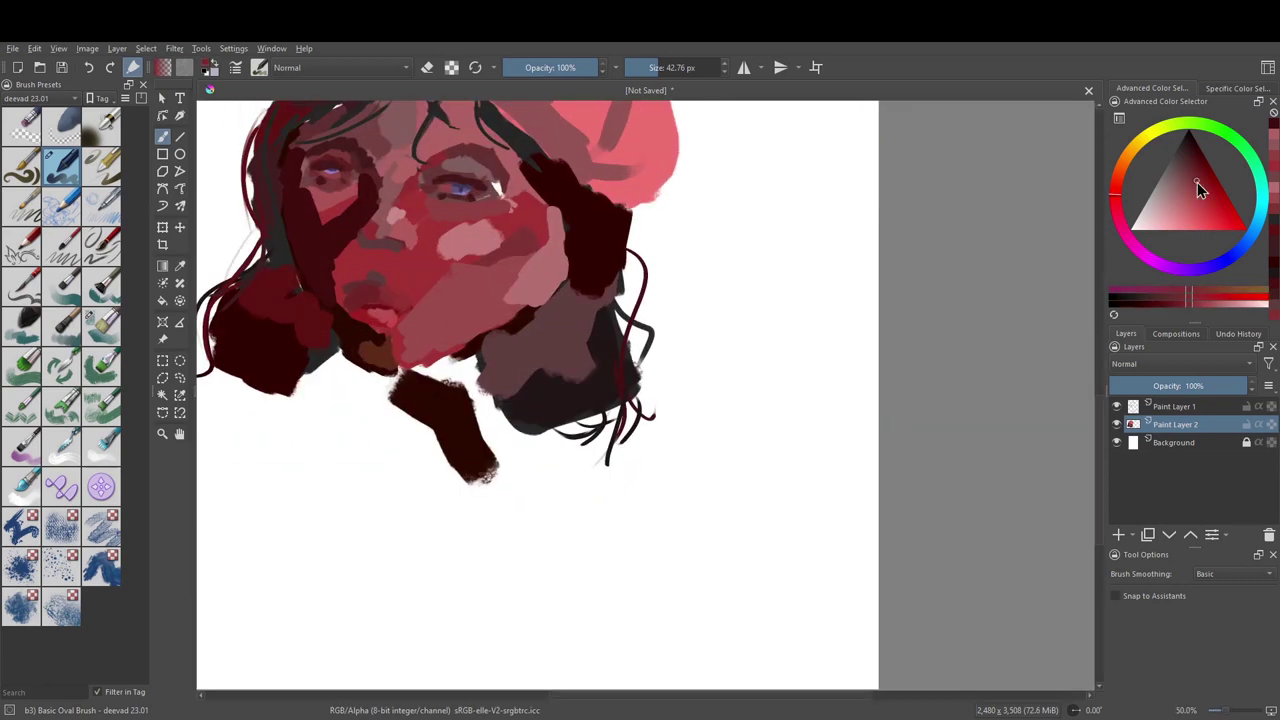
{"action": "left_click", "coordinate": [1197, 182]}
{"action": "left_click", "coordinate": [101, 328]}
{"action": "left_click_drag", "start_coordinate": [440, 375], "coordinate": [480, 480]}
{"action": "left_click_drag", "start_coordinate": [465, 405], "coordinate": [540, 480]}
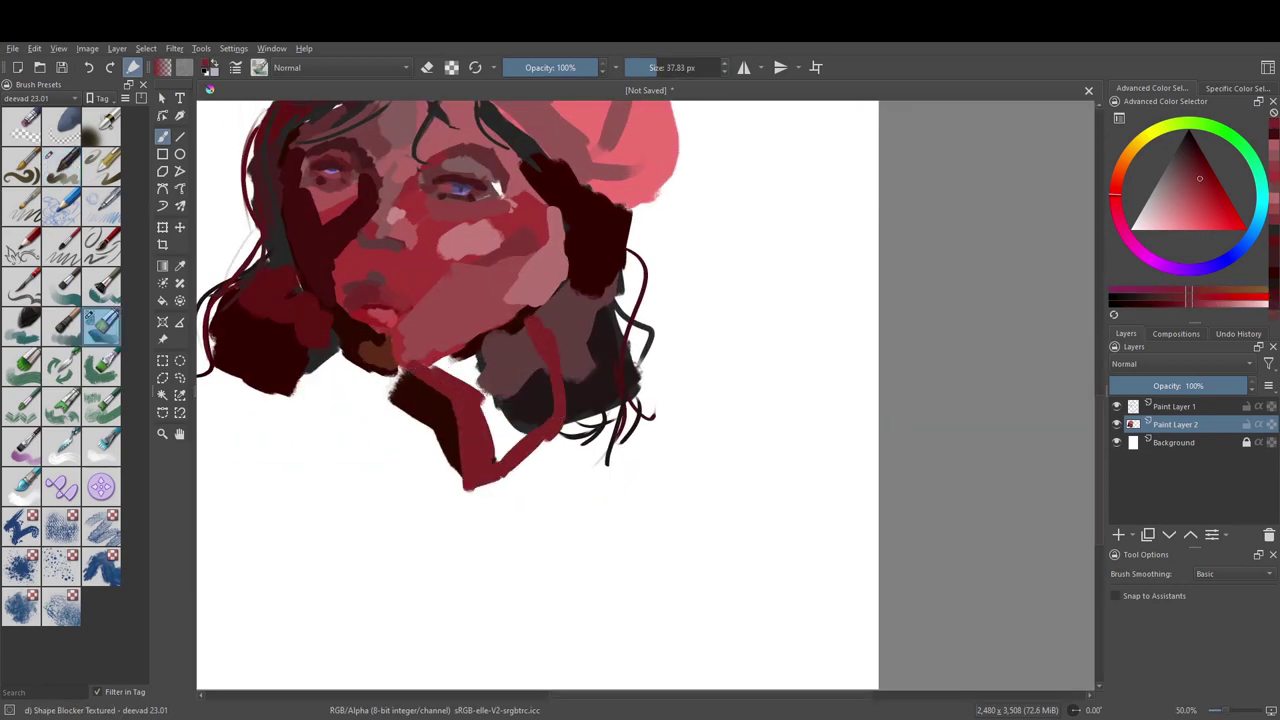
{"action": "left_click_drag", "start_coordinate": [530, 320], "coordinate": [450, 400]}
{"action": "left_click_drag", "start_coordinate": [540, 345], "coordinate": [430, 450]}
{"action": "scroll", "coordinate": [466, 355], "scroll_direction": "down", "scroll_amount": 1}
{"action": "scroll", "coordinate": [466, 355], "scroll_direction": "up", "scroll_amount": 1}
{"action": "left_click_drag", "start_coordinate": [560, 443], "coordinate": [640, 310]}
Paint dark brown patches on the left and right sides of the beanie.
{"action": "scroll", "coordinate": [893, 289], "scroll_direction": "up", "scroll_amount": 1}
{"action": "left_click_drag", "start_coordinate": [800, 340], "coordinate": [700, 285]}
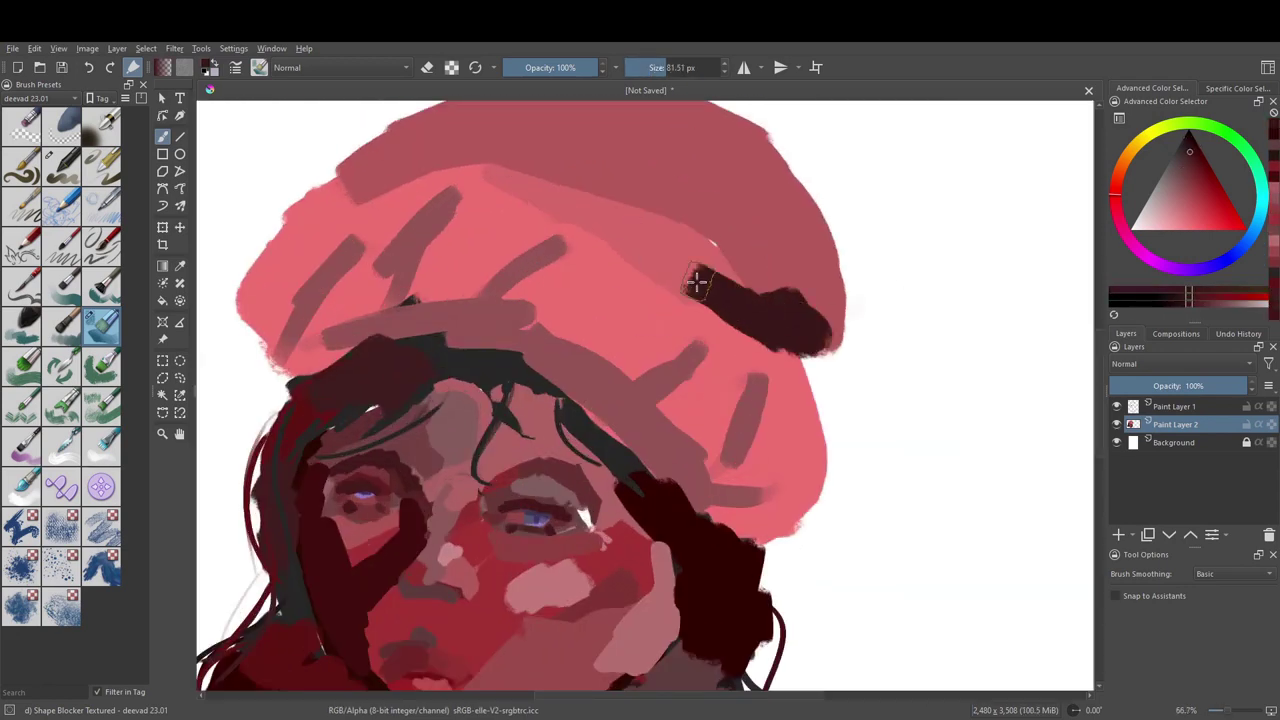
{"action": "left_click_drag", "start_coordinate": [820, 329], "coordinate": [760, 240]}
{"action": "left_click_drag", "start_coordinate": [253, 278], "coordinate": [330, 190]}
Add dark red rib strokes across the beanie, its top, and a mid-hat patch.
{"action": "mouse_move", "coordinate": [300, 370]}
{"action": "left_mouse_down"}
{"action": "mouse_move", "coordinate": [329, 320]}
{"action": "mouse_move", "coordinate": [434, 223]}
{"action": "left_mouse_up"}
{"action": "left_click_drag", "start_coordinate": [440, 295], "coordinate": [545, 235]}
{"action": "left_click_drag", "start_coordinate": [545, 320], "coordinate": [645, 295]}
{"action": "left_click_drag", "start_coordinate": [635, 375], "coordinate": [733, 334]}
{"action": "left_click_drag", "start_coordinate": [720, 440], "coordinate": [800, 360]}
{"action": "left_click_drag", "start_coordinate": [380, 190], "coordinate": [470, 150]}
{"action": "left_click_drag", "start_coordinate": [540, 190], "coordinate": [620, 160]}
{"action": "scroll", "coordinate": [657, 209], "scroll_direction": "down", "scroll_amount": 3}
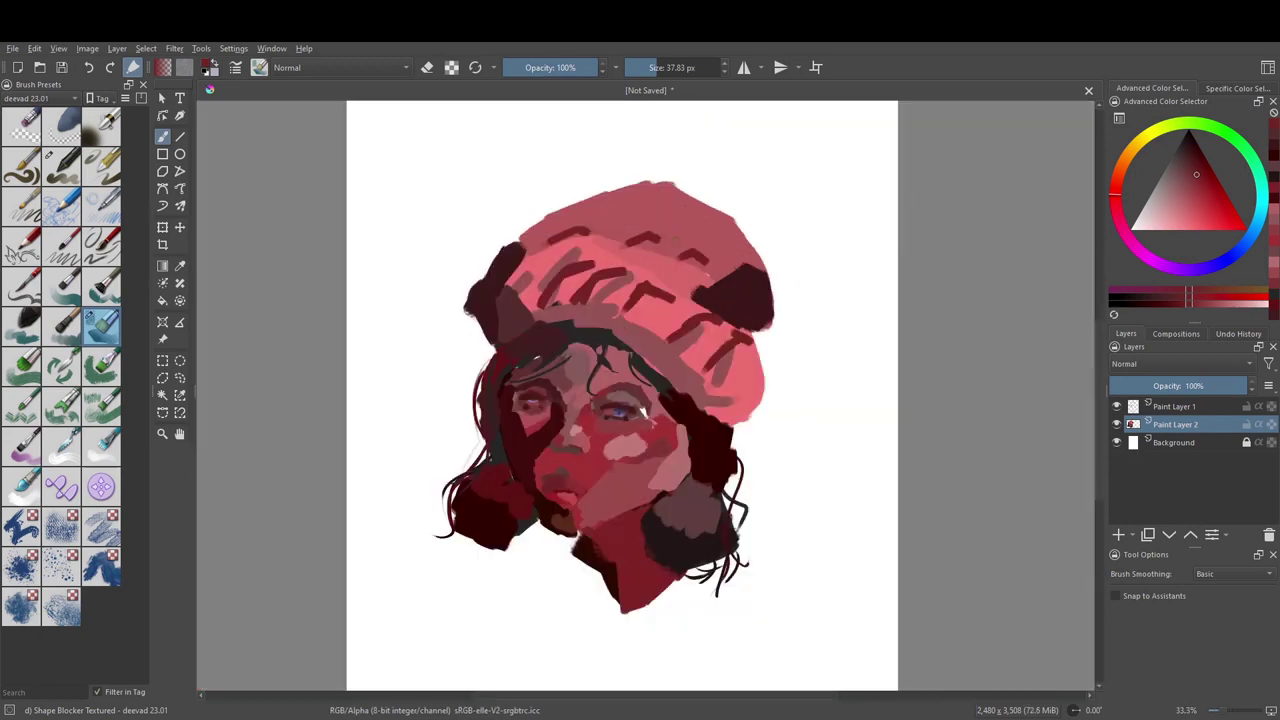
{"action": "scroll", "coordinate": [606, 363], "scroll_direction": "up", "scroll_amount": 2}
{"action": "left_click_drag", "start_coordinate": [595, 385], "coordinate": [670, 345]}
On the Background layer, paint a pale blue-grey band behind the portrait.
{"action": "scroll", "coordinate": [763, 334], "scroll_direction": "down", "scroll_amount": 2}
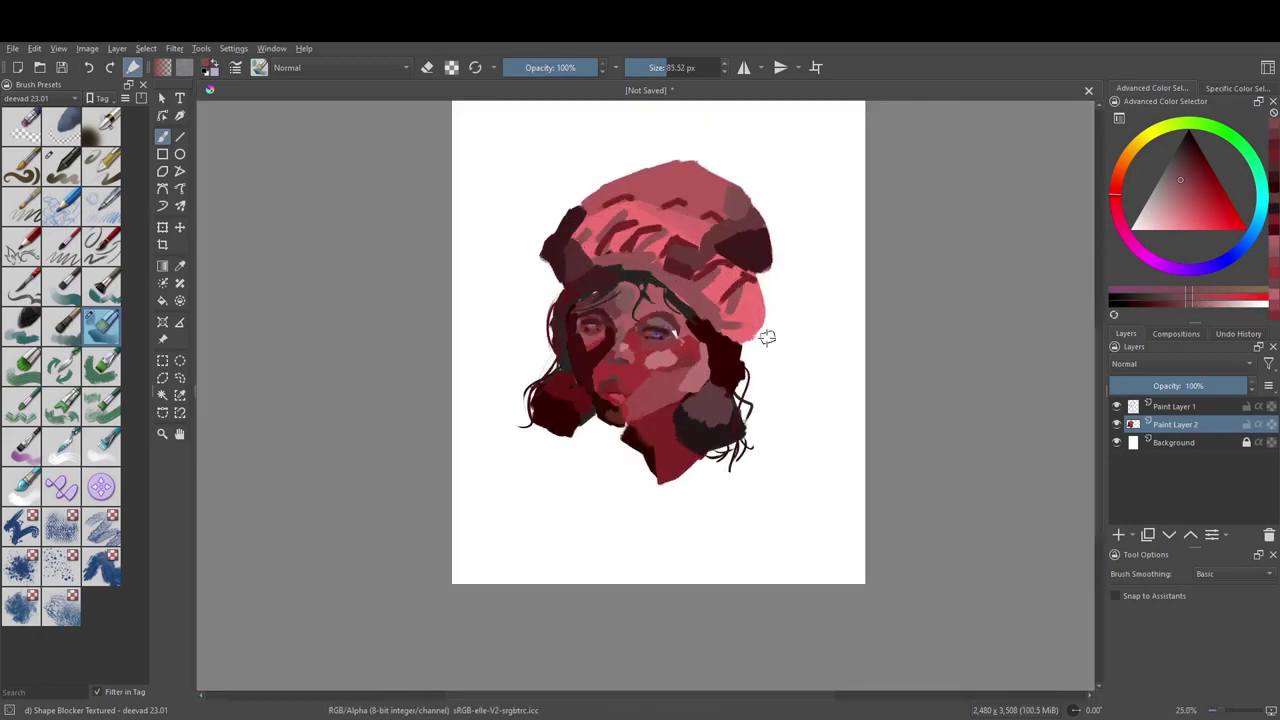
{"action": "key", "text": "Page_Down"}
{"action": "scroll", "coordinate": [763, 334], "scroll_direction": "up", "scroll_amount": 1}
{"action": "left_click", "coordinate": [1265, 207]}
{"action": "left_click_drag", "start_coordinate": [400, 350], "coordinate": [257, 543]}
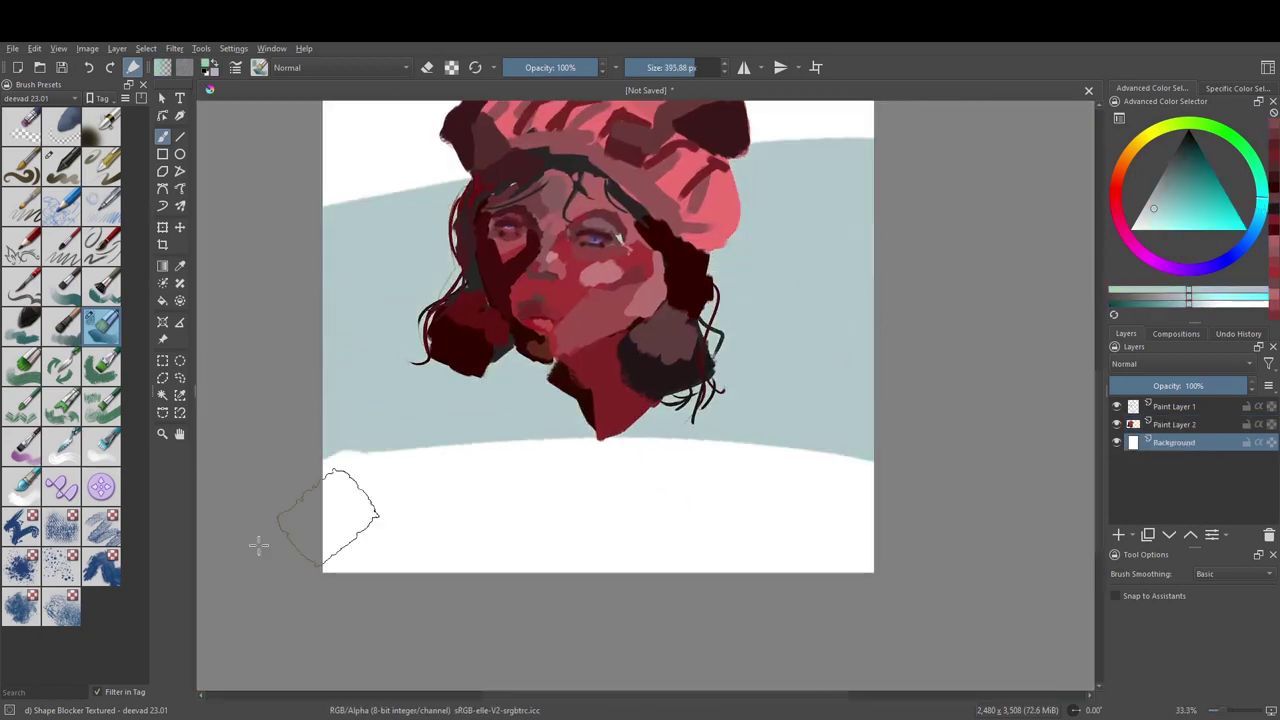
Fill the remaining white background blue-grey, then dab a brush stroke beside the right eye on Paint Layer 2.
{"action": "key", "text": "f"}
{"action": "scroll", "coordinate": [377, 220], "scroll_direction": "down", "scroll_amount": 1}
{"action": "scroll", "coordinate": [495, 307], "scroll_direction": "up", "scroll_amount": 1}
{"action": "left_click", "coordinate": [495, 310]}
{"action": "scroll", "coordinate": [495, 310], "scroll_direction": "up", "scroll_amount": 3}
{"action": "key", "text": "Page_Up"}
{"action": "scroll", "coordinate": [643, 400], "scroll_direction": "up", "scroll_amount": 3}
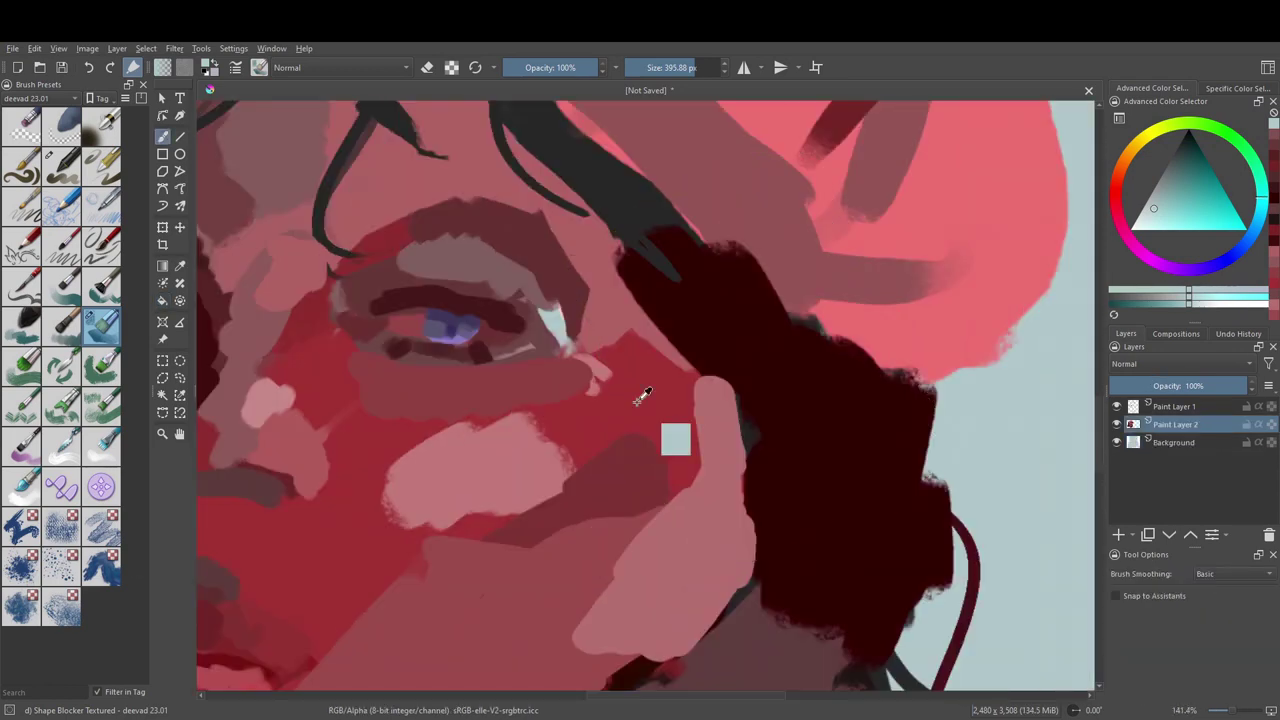
{"action": "key", "text": "b"}
{"action": "left_click_drag", "start_coordinate": [600, 390], "coordinate": [567, 310]}
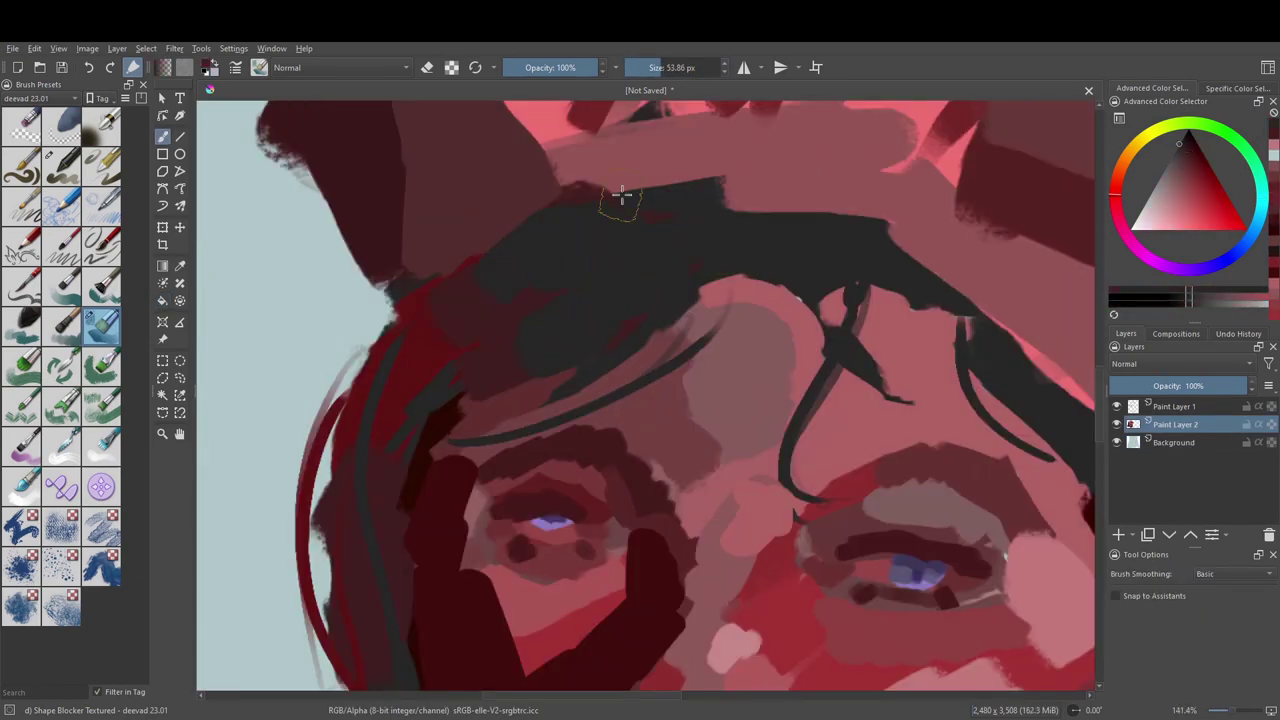